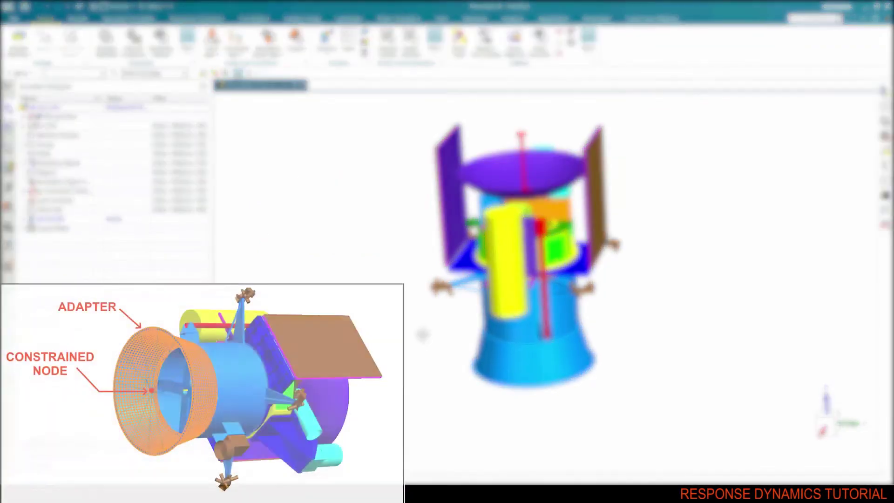
- Edit the SOL103_RD solution to enable the Random Base Excitation Event purpose
{"action": "middle_click_drag", "start_coordinate": [415, 328], "coordinate": [365, 242]}
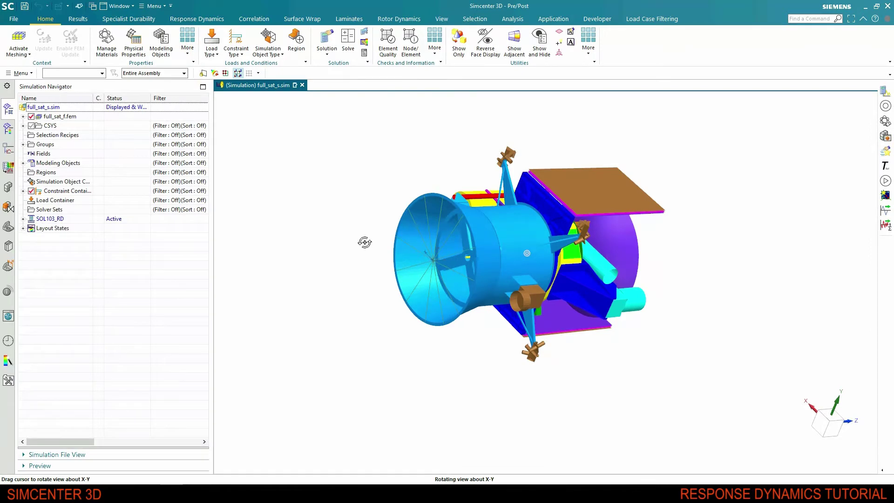
{"action": "left_click", "coordinate": [67, 218]}
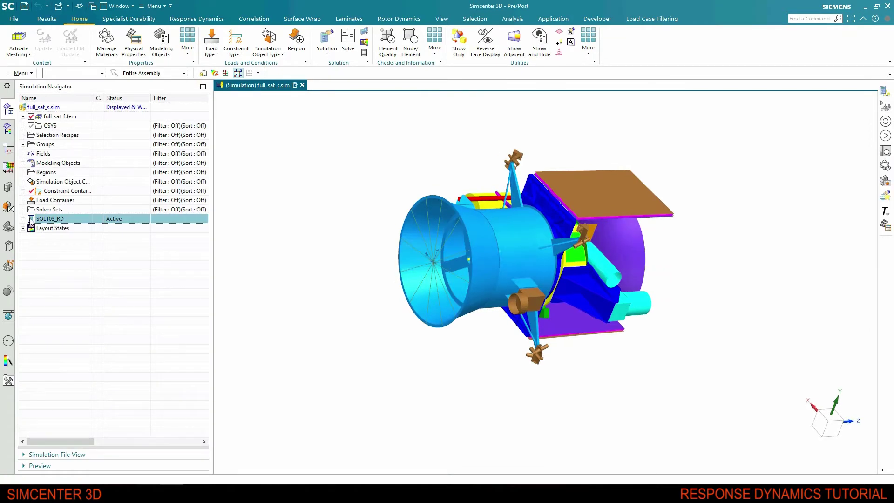
{"action": "left_click", "coordinate": [23, 219]}
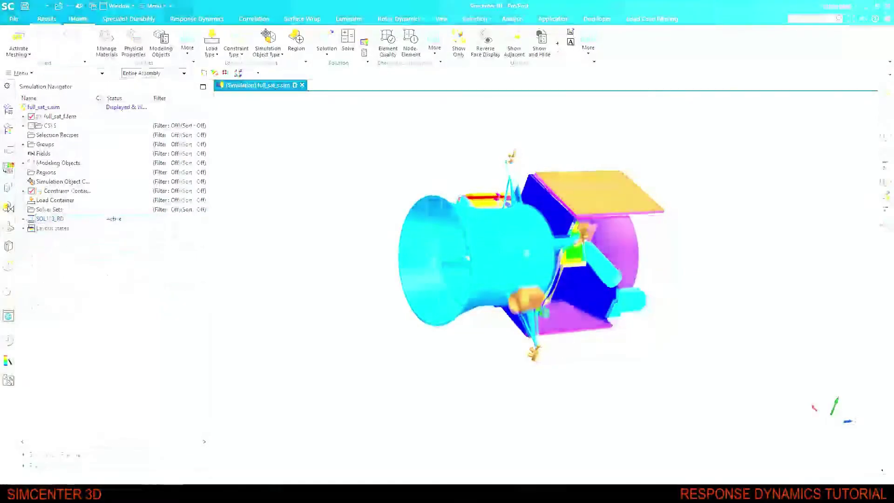
{"action": "middle_click_drag", "start_coordinate": [362, 239], "coordinate": [365, 243]}
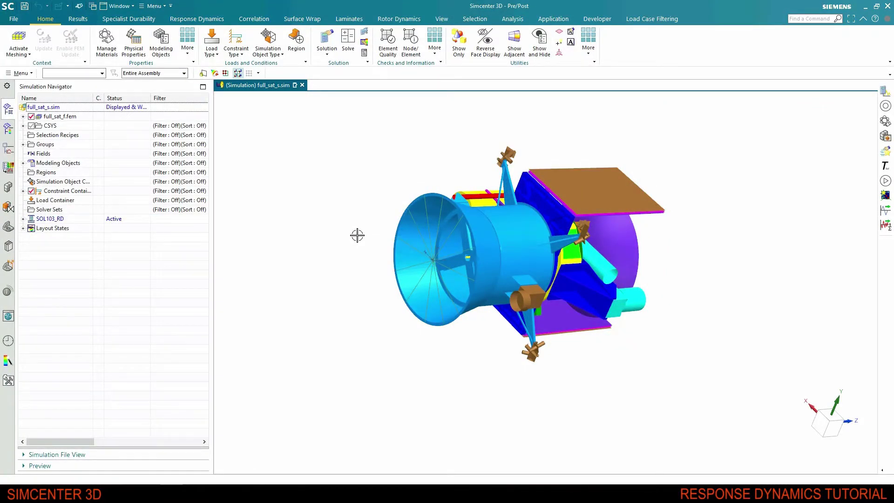
{"action": "right_click", "coordinate": [64, 221]}
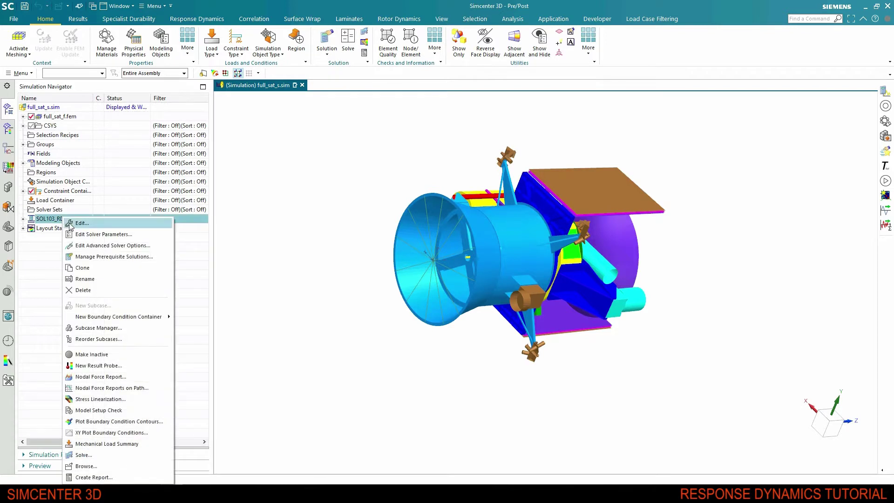
{"action": "left_click", "coordinate": [76, 225]}
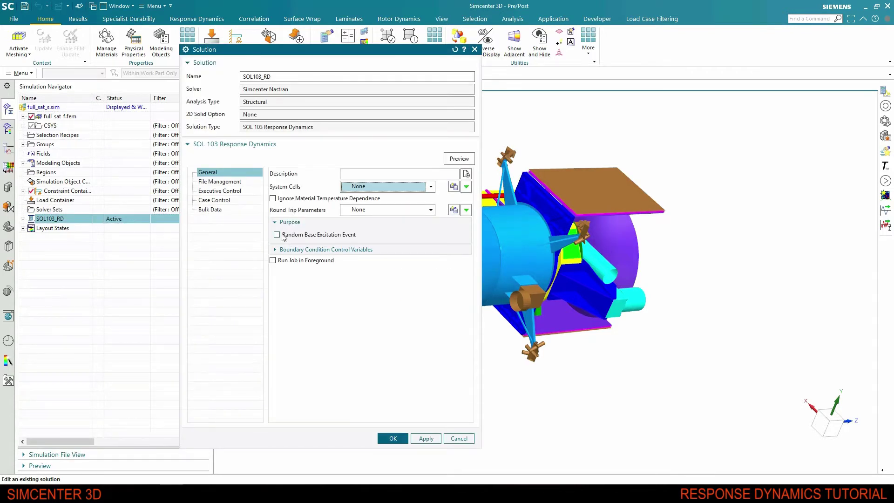
{"action": "left_click", "coordinate": [278, 235]}
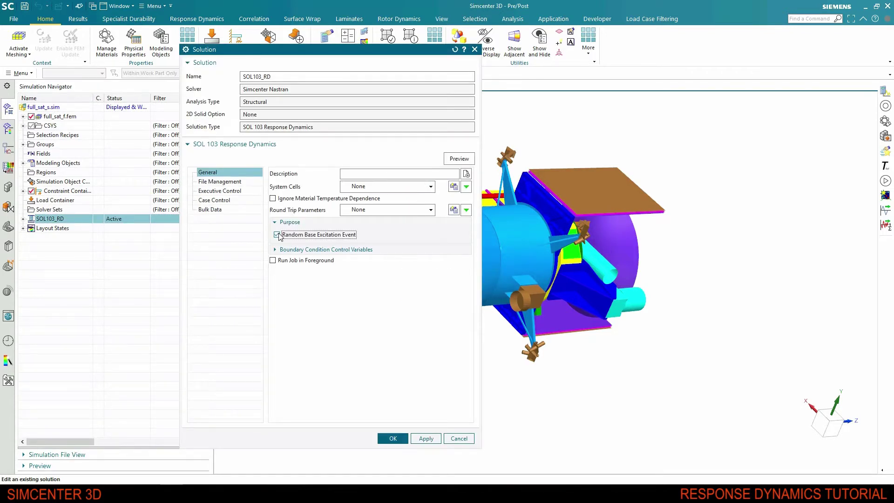
{"action": "left_click", "coordinate": [392, 439]}
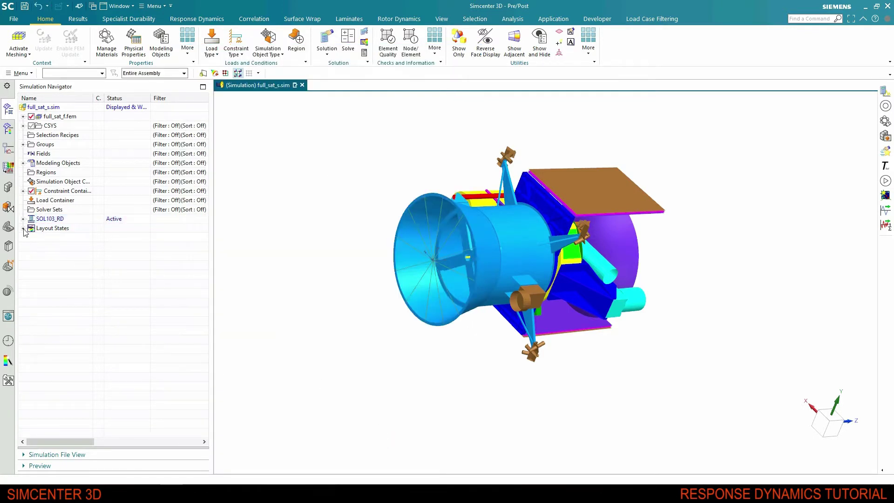
- Open the Dynamics subcase of SOL103_RD for editing and start a new Residual Vectors modeling object
{"action": "left_click", "coordinate": [23, 219]}
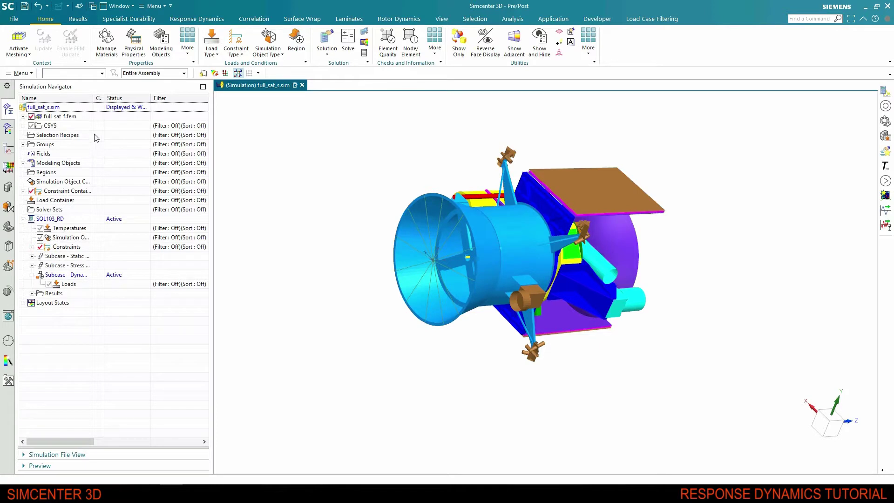
{"action": "left_click_drag", "start_coordinate": [94, 98], "coordinate": [124, 98]}
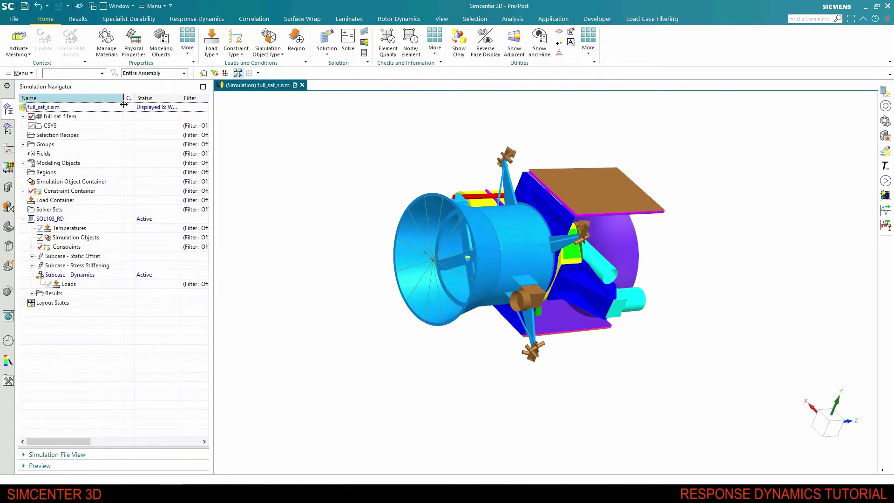
{"action": "double_click", "coordinate": [82, 275]}
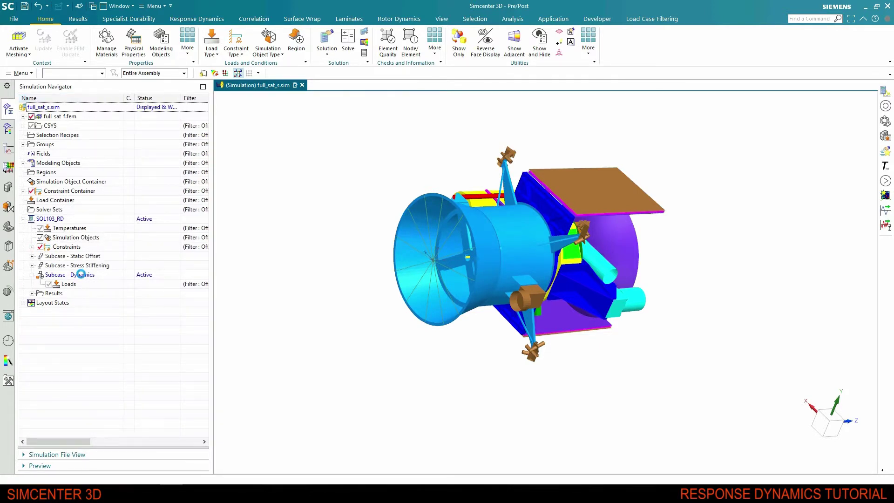
{"action": "right_click", "coordinate": [82, 275]}
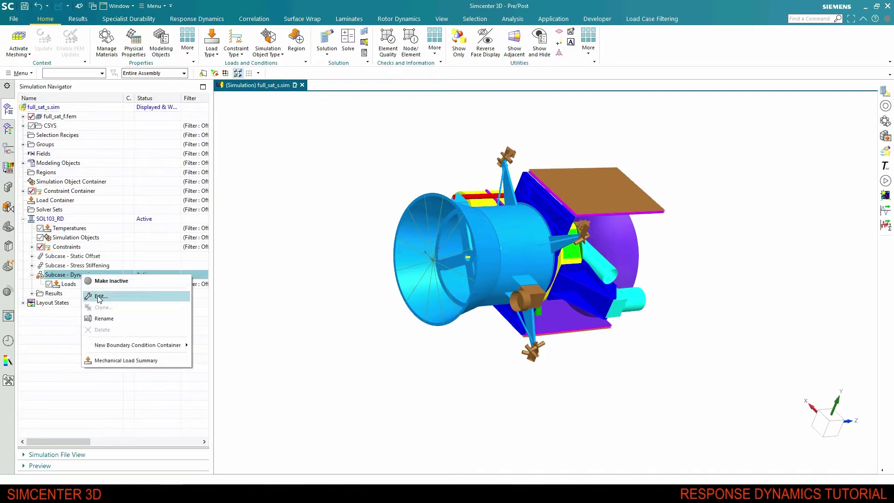
{"action": "left_click", "coordinate": [97, 297]}
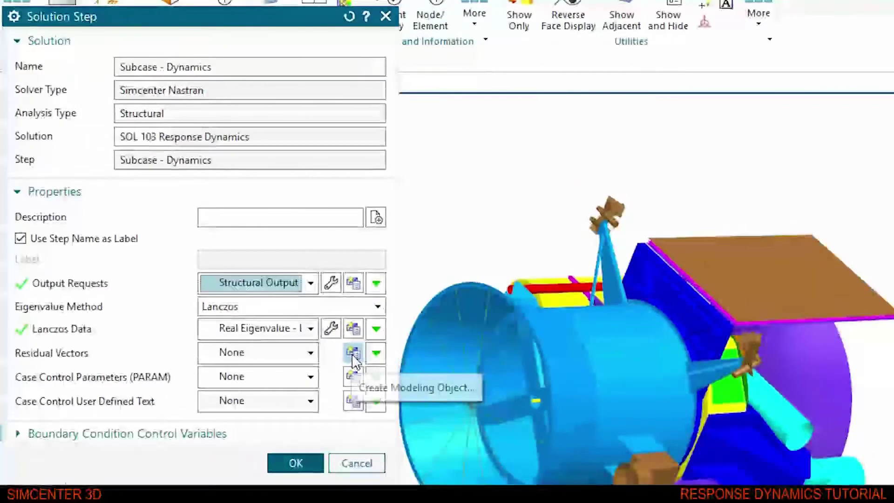
{"action": "left_click", "coordinate": [369, 231]}
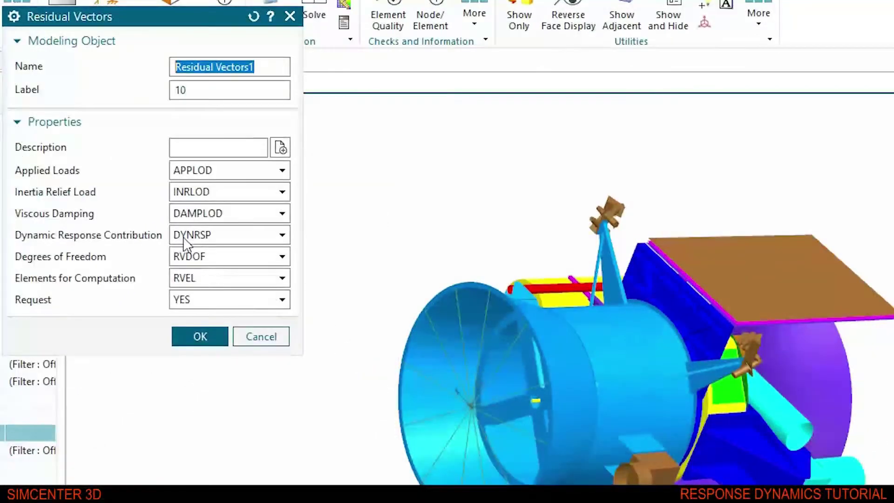
- Set the residual vectors' applied loads to NOAPPL, viscous damping to NODAMP and dynamic response contribution to NODYNRSP
{"action": "left_click", "coordinate": [199, 176]}
{"action": "left_click", "coordinate": [199, 203]}
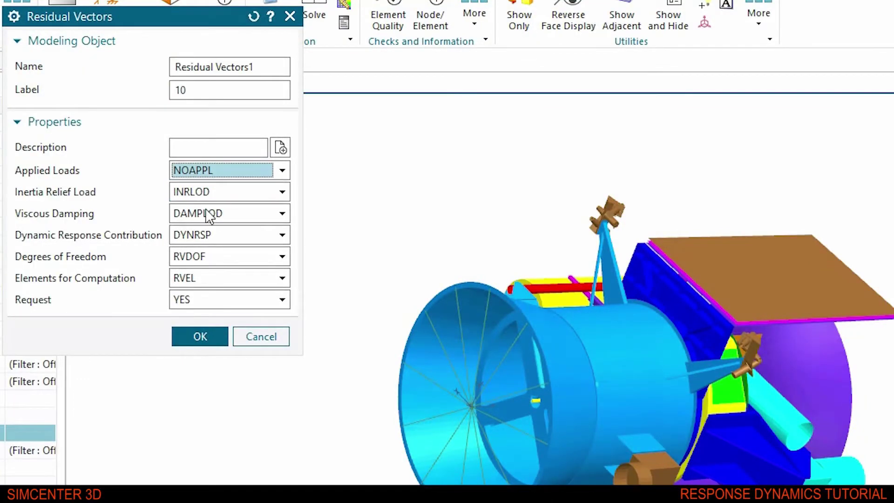
{"action": "left_click", "coordinate": [202, 214]}
{"action": "left_click", "coordinate": [202, 245]}
{"action": "left_click", "coordinate": [200, 239]}
{"action": "left_click", "coordinate": [199, 267]}
- Set degrees of freedom to NORVDO and elements for computation to NORVEL, keep inertia relief at INRLOD, and assign the residual vectors to the subcase
{"action": "left_click", "coordinate": [199, 257]}
{"action": "left_click", "coordinate": [199, 288]}
{"action": "left_click", "coordinate": [199, 279]}
{"action": "left_click", "coordinate": [194, 310]}
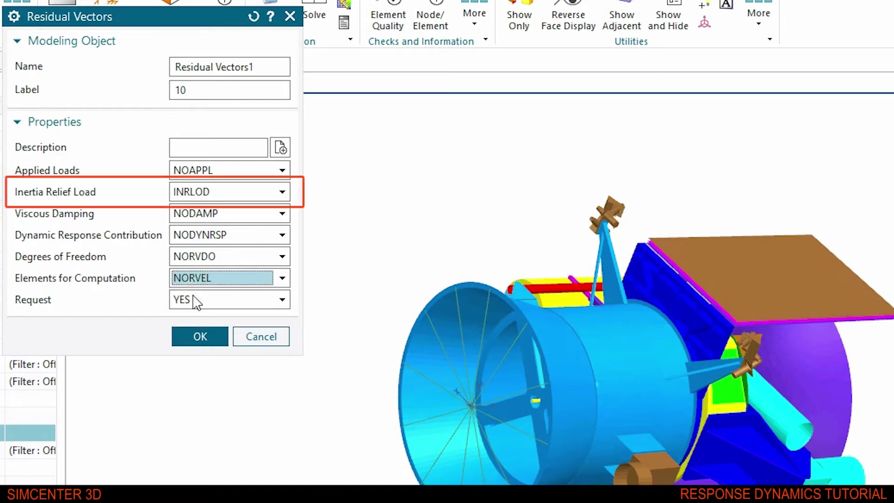
{"action": "left_click", "coordinate": [198, 192]}
{"action": "left_click", "coordinate": [186, 206]}
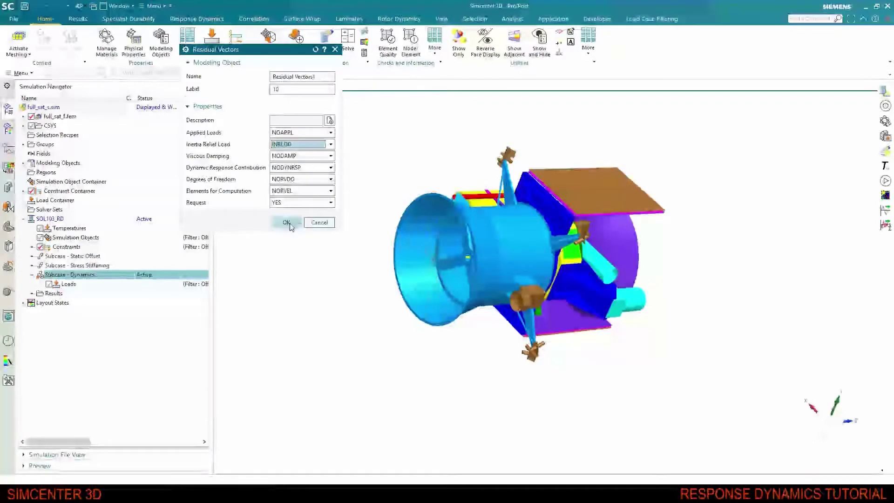
{"action": "left_click", "coordinate": [200, 337]}
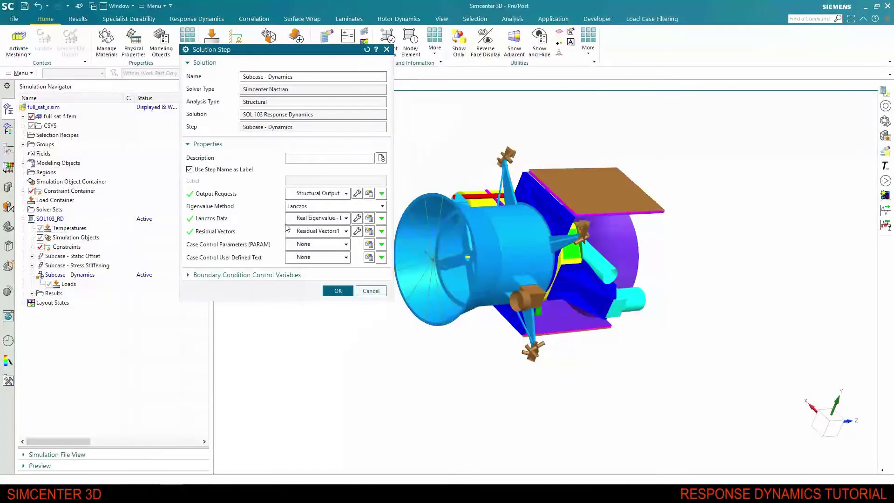
{"action": "left_click", "coordinate": [339, 290]}
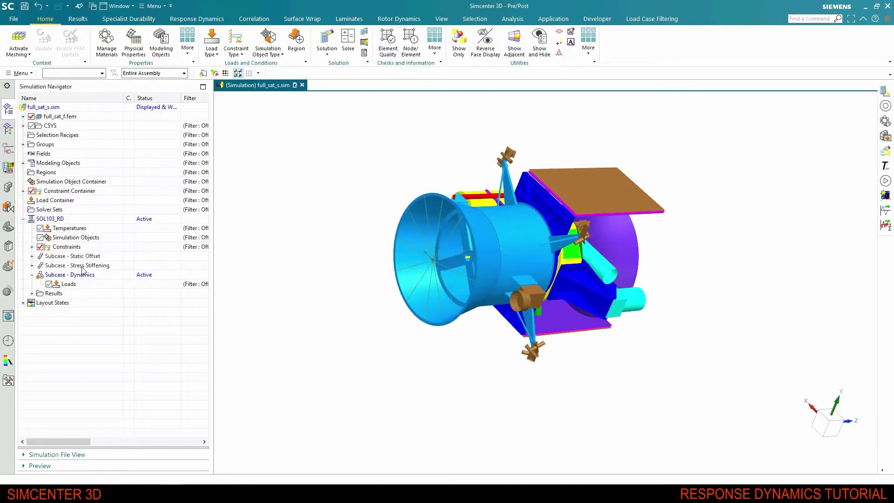
- Solve the SOL103_RD solution with the model setup check on, and dismiss the job monitor once the analysis completes
{"action": "right_click", "coordinate": [63, 220]}
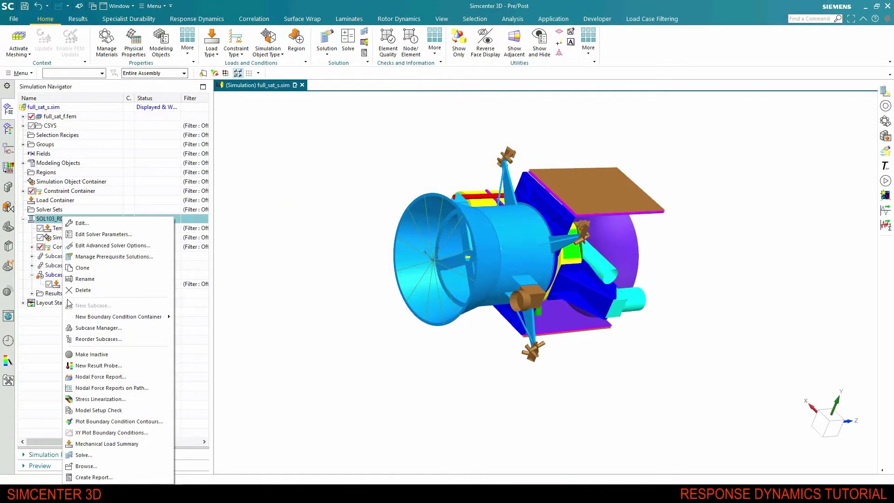
{"action": "left_click", "coordinate": [84, 455]}
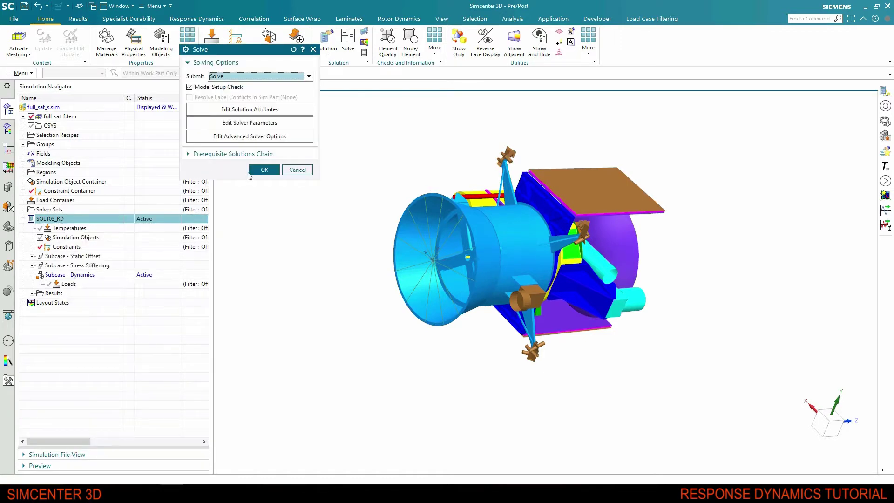
{"action": "left_click", "coordinate": [252, 171]}
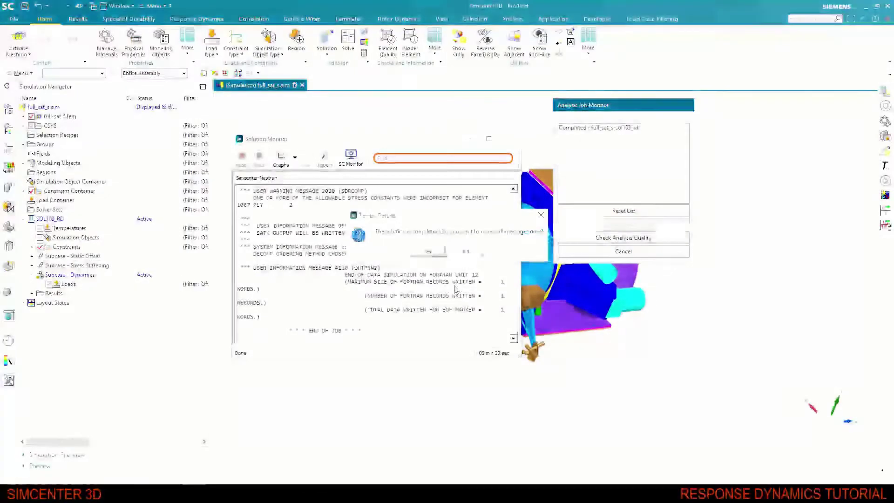
{"action": "left_click", "coordinate": [624, 251]}
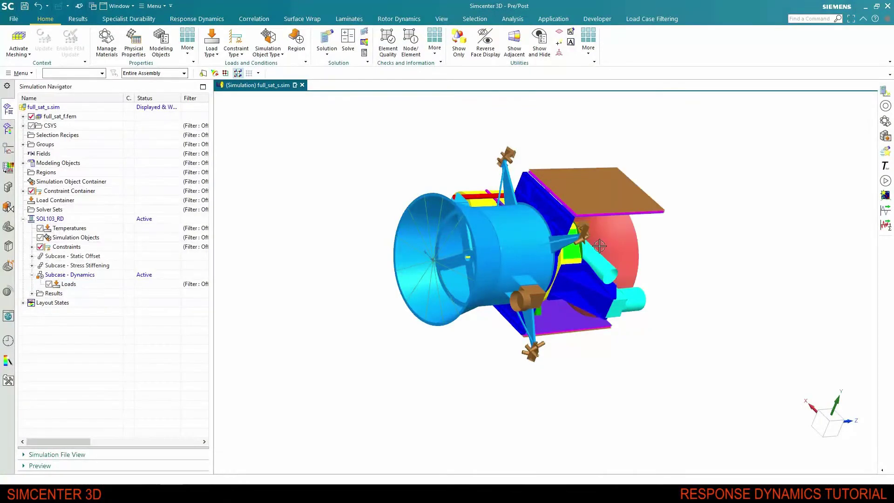
- Create a new Response Dynamics process from the SOL103_RD solution and review its residual vectors
{"action": "left_click", "coordinate": [197, 19]}
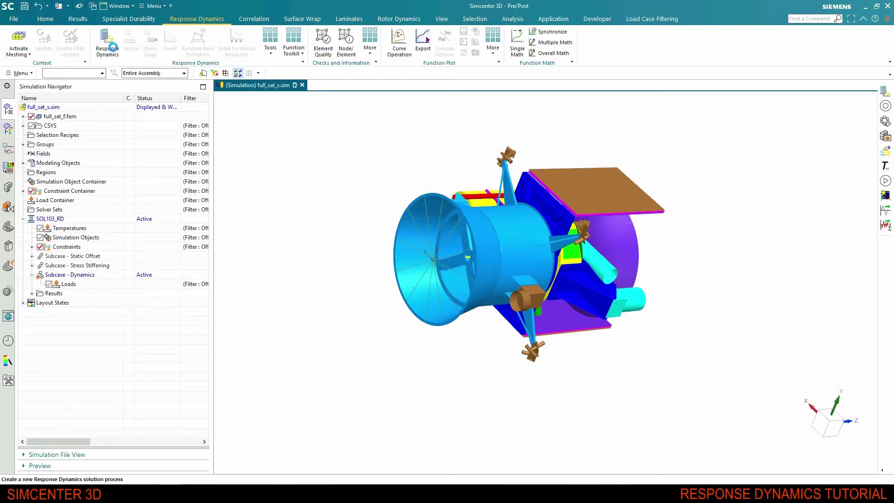
{"action": "left_click", "coordinate": [109, 47]}
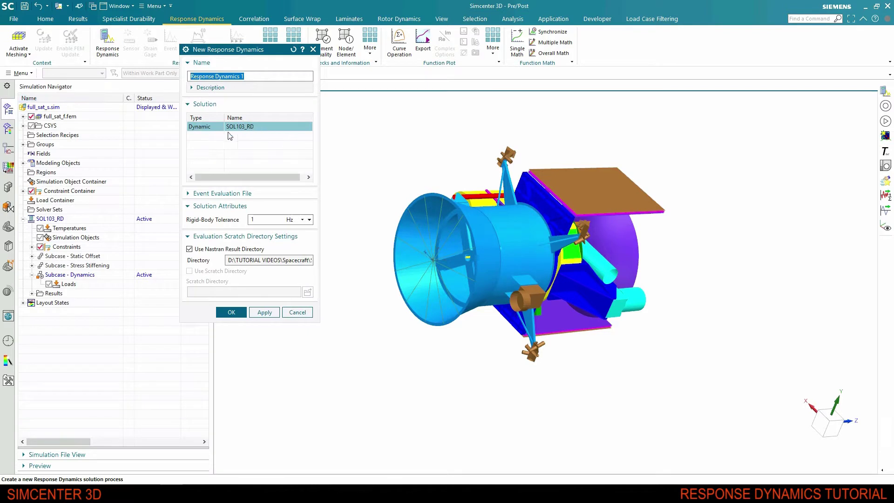
{"action": "left_click", "coordinate": [230, 312]}
{"action": "scroll", "coordinate": [160, 236], "scroll_direction": "down", "scroll_amount": 5}
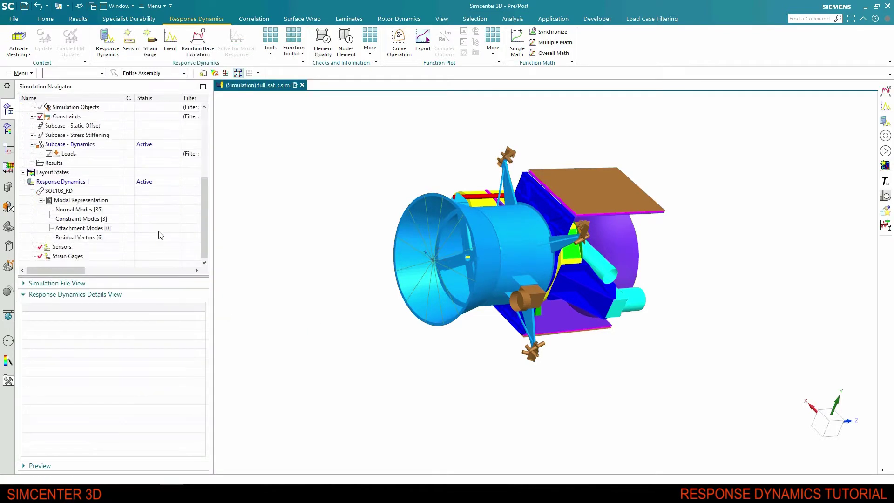
{"action": "left_click", "coordinate": [87, 238]}
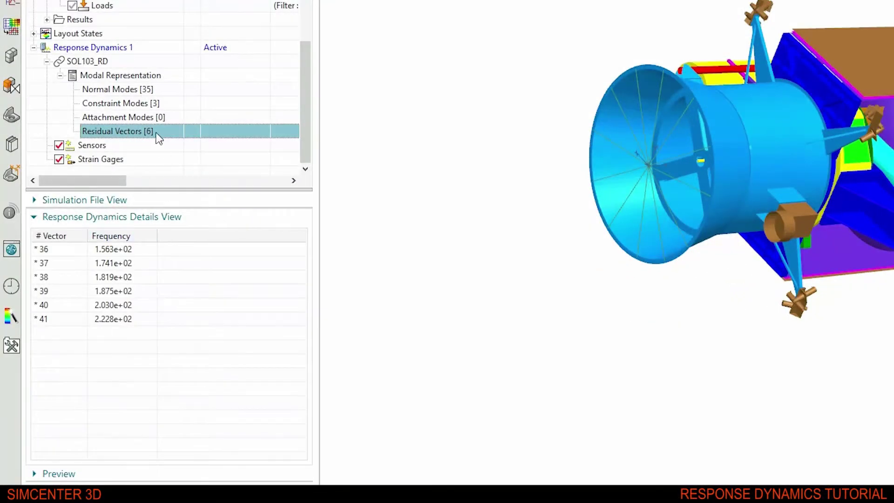
- Set the viscous damping factor to 2 for all normal modes of the response dynamics process
{"action": "left_click", "coordinate": [148, 89]}
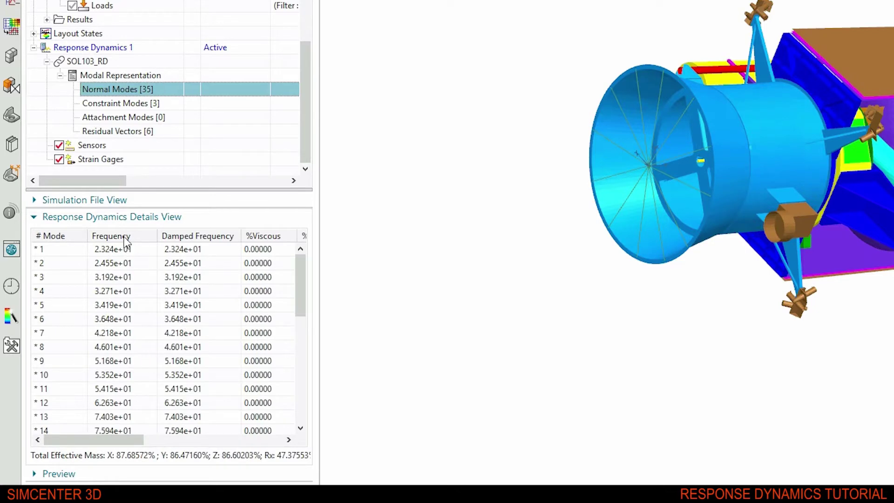
{"action": "left_click", "coordinate": [60, 250]}
{"action": "scroll", "coordinate": [61, 379], "scroll_direction": "down", "scroll_amount": 7}
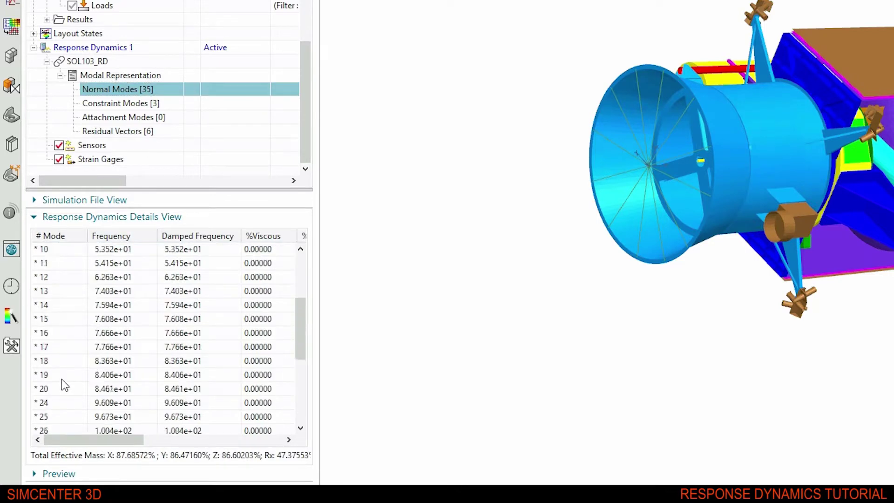
{"action": "left_click", "coordinate": [65, 417], "text": "shift"}
{"action": "right_click", "coordinate": [64, 413]}
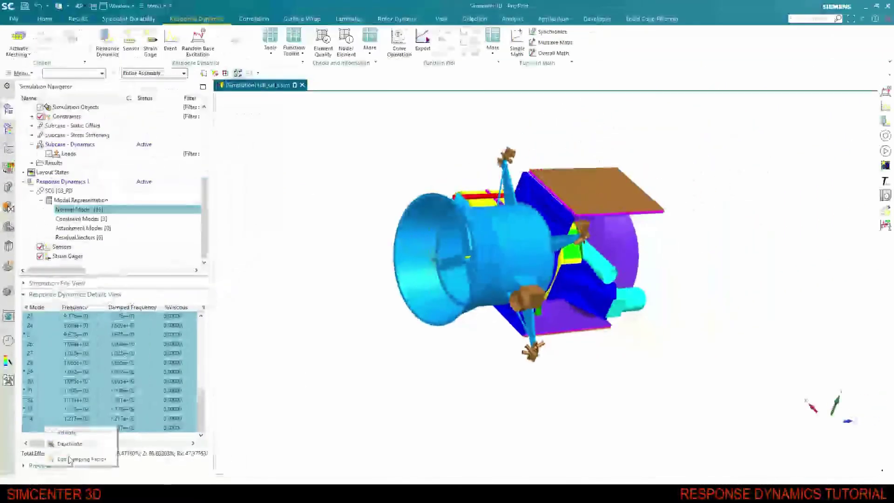
{"action": "left_click", "coordinate": [69, 460]}
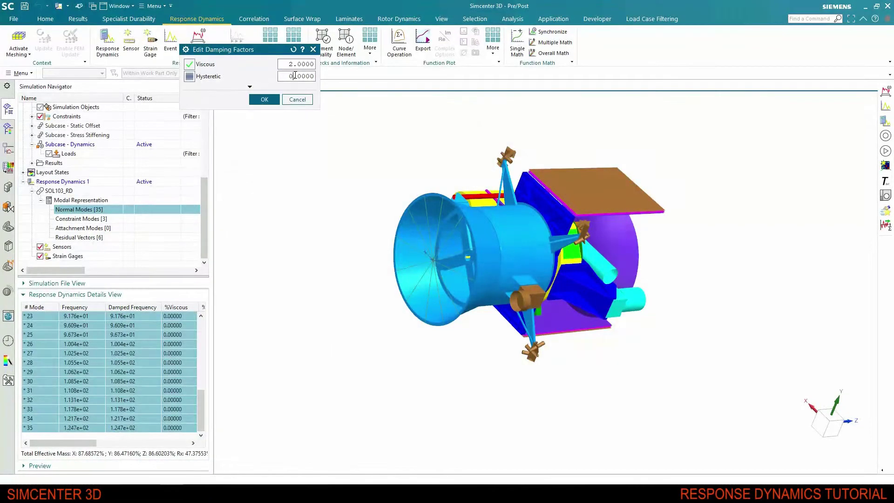
{"action": "left_click", "coordinate": [264, 100]}
- Orient the satellite model to the isometric view and enlarge it
{"action": "right_click", "coordinate": [351, 269]}
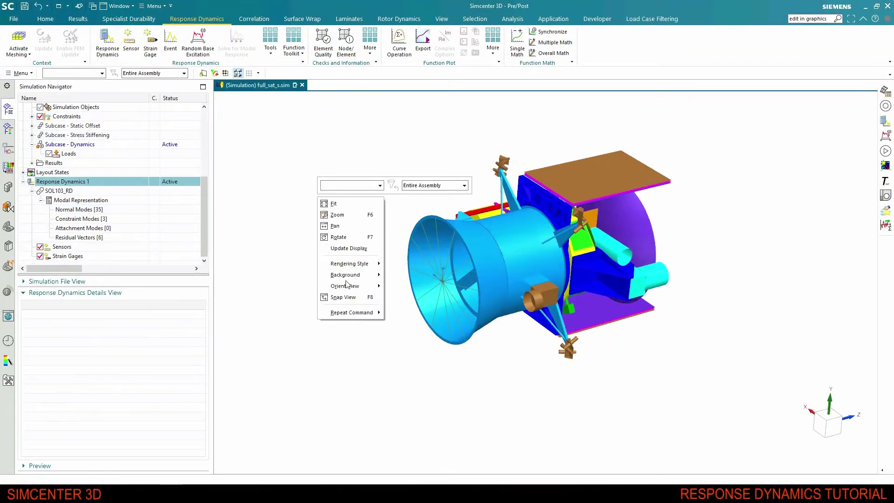
{"action": "mouse_move", "coordinate": [347, 287]}
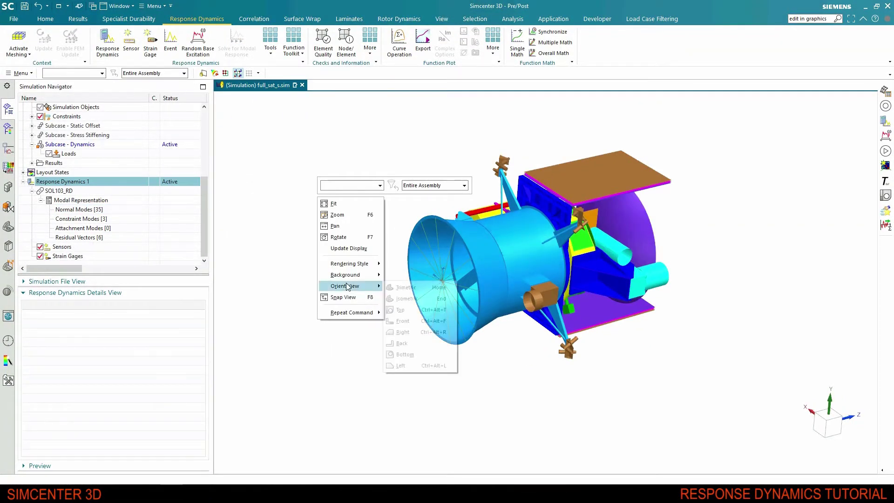
{"action": "left_click", "coordinate": [406, 300]}
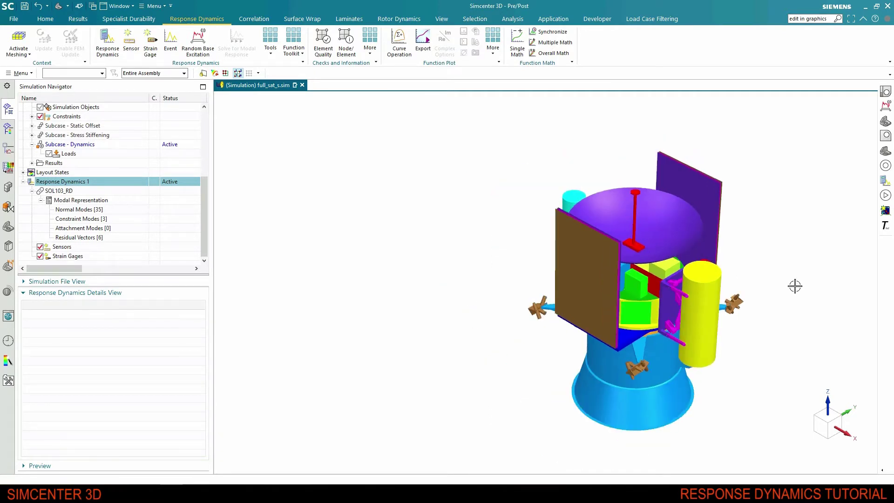
{"action": "scroll", "coordinate": [795, 286], "scroll_direction": "down", "scroll_amount": 2}
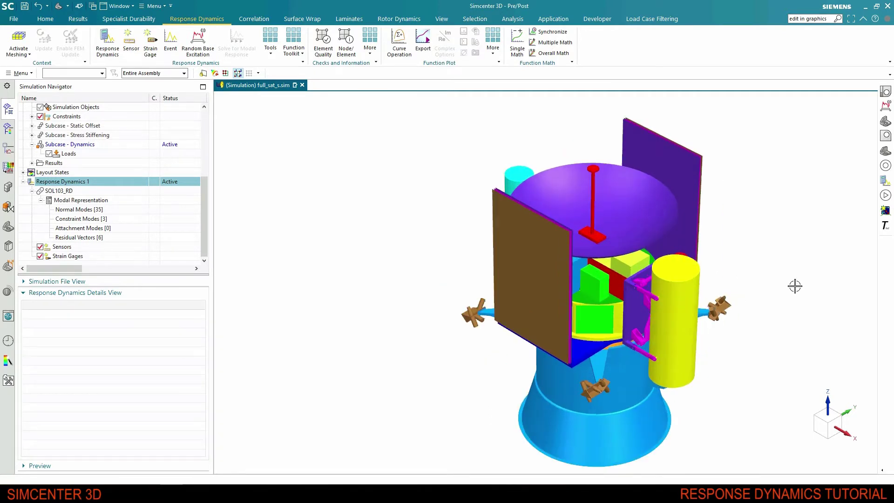
- Start a new Random Base Excitation event and include the residual vector static contributions
{"action": "middle_click_drag", "start_coordinate": [795, 286], "coordinate": [758, 282], "text": "shift"}
{"action": "key", "text": "Escape"}
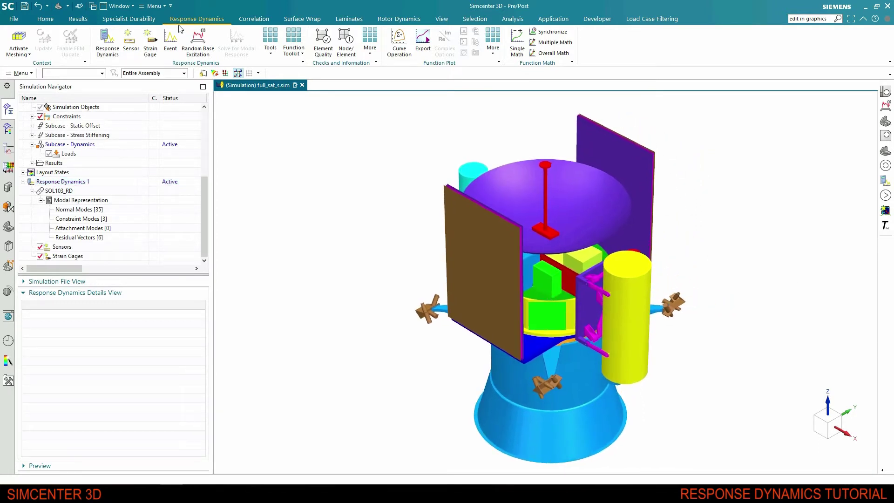
{"action": "left_click", "coordinate": [193, 38]}
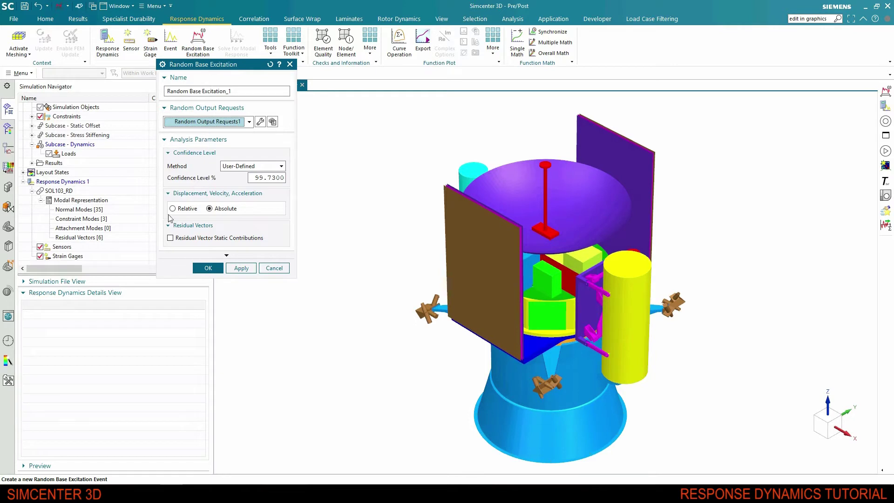
{"action": "left_click", "coordinate": [170, 238]}
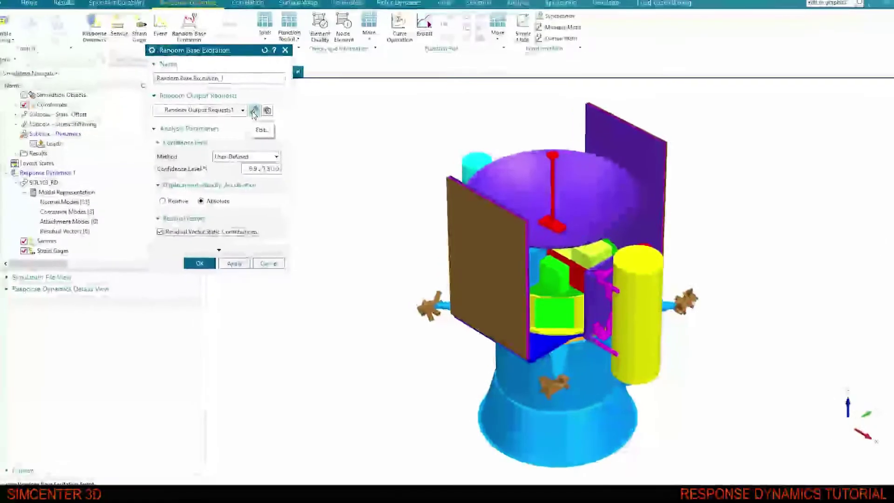
- In the event's random output requests, enable acceleration power spectral densities for the nodes of the group ACCE::full_sat_f
{"action": "left_click", "coordinate": [247, 98]}
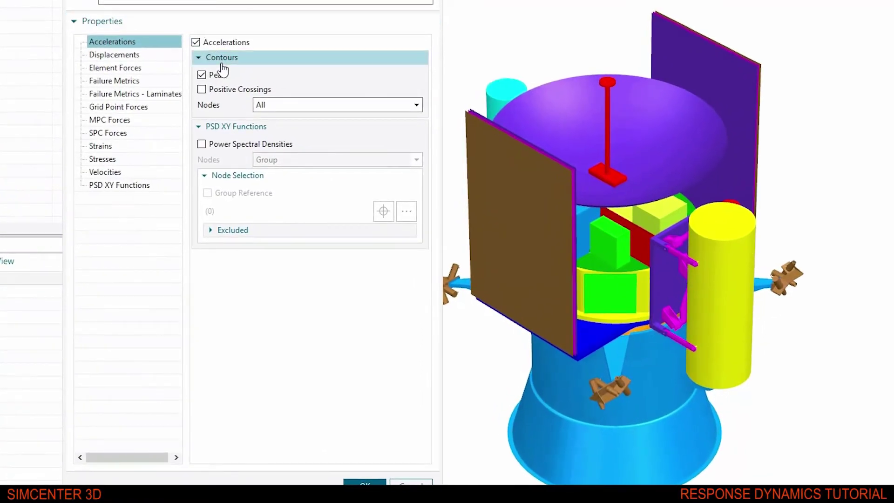
{"action": "left_click", "coordinate": [235, 146]}
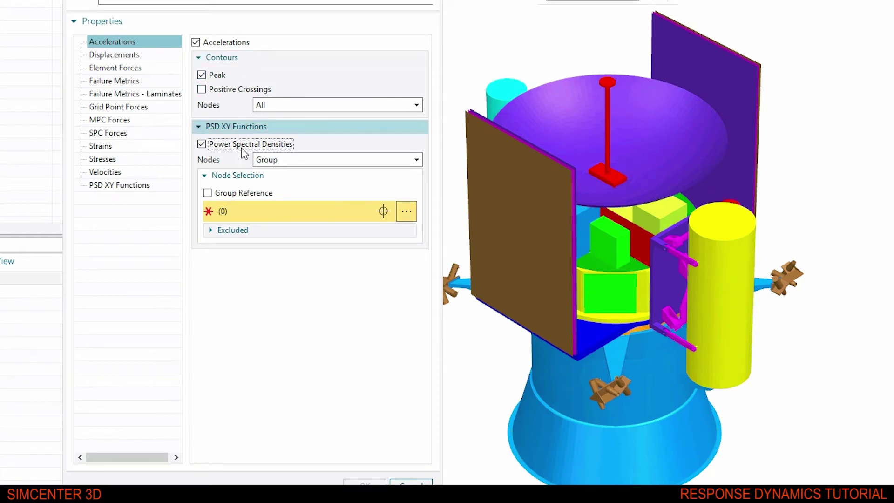
{"action": "left_click", "coordinate": [238, 193]}
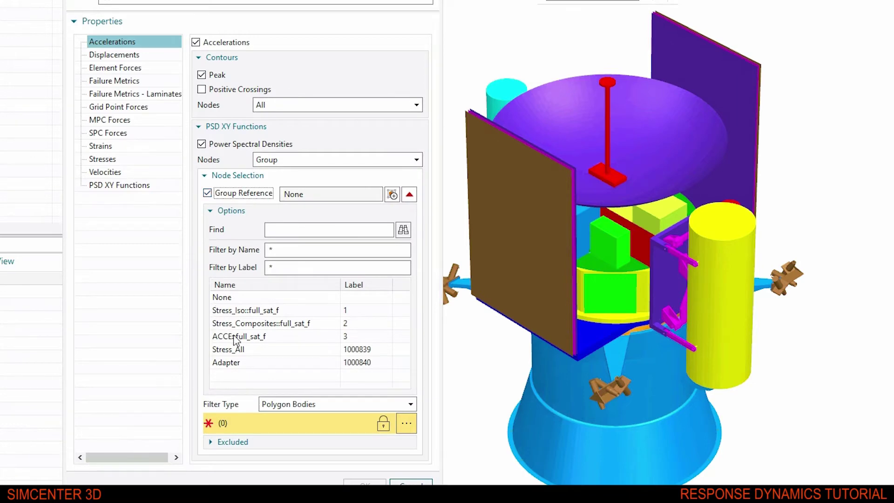
{"action": "left_click", "coordinate": [235, 337]}
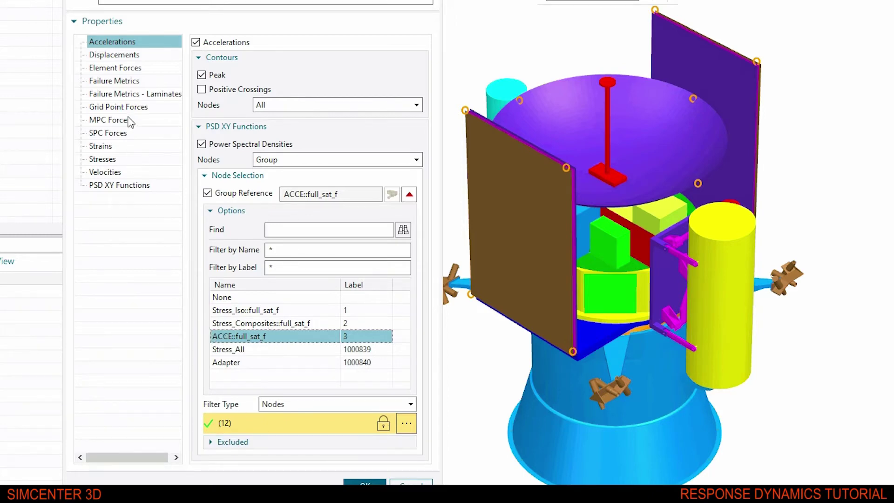
- Enable the Failure Metrics output request with the failure index contour excluded and the margin of safety kept
{"action": "left_click", "coordinate": [118, 80]}
{"action": "left_click", "coordinate": [211, 41]}
{"action": "left_click", "coordinate": [204, 76]}
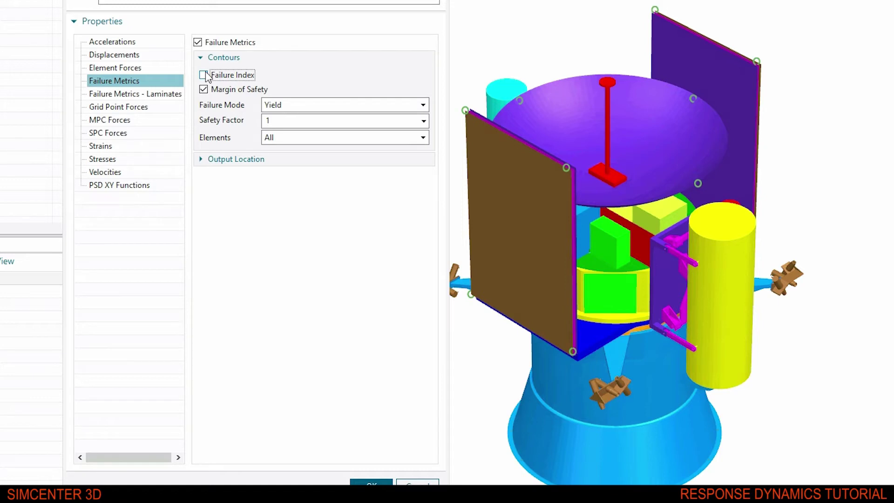
{"action": "left_click", "coordinate": [300, 123]}
- Request laminate failure metrics with only the margin of safety at a safety factor of 2, and create the random base excitation event
{"action": "left_click", "coordinate": [143, 94]}
{"action": "left_click", "coordinate": [197, 42]}
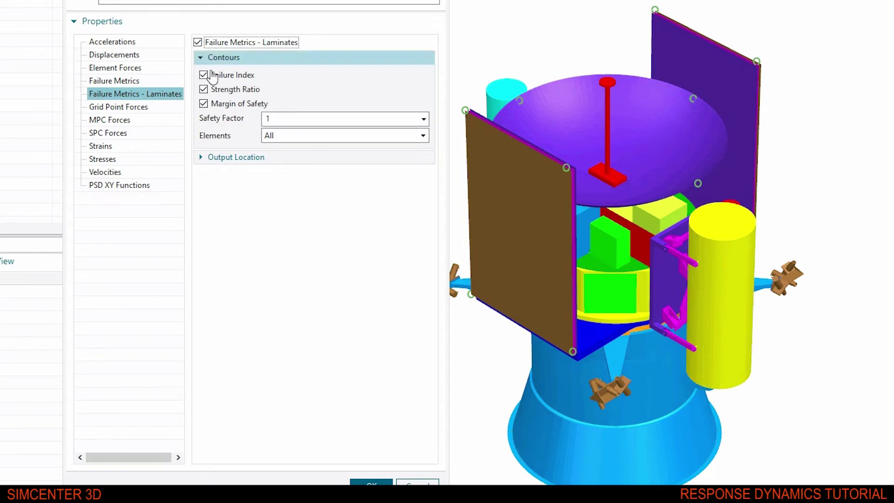
{"action": "left_click", "coordinate": [204, 75]}
{"action": "left_click", "coordinate": [204, 90]}
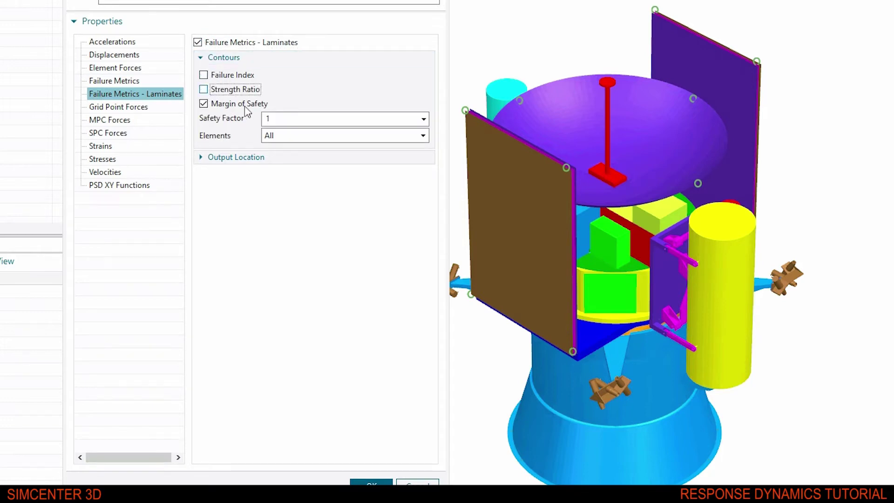
{"action": "double_click", "coordinate": [270, 119]}
{"action": "type", "text": "2"}
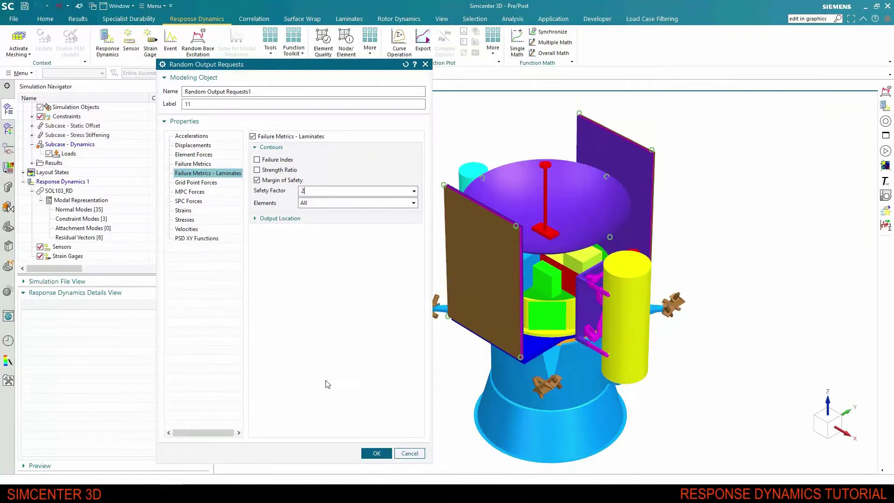
{"action": "left_click", "coordinate": [376, 453]}
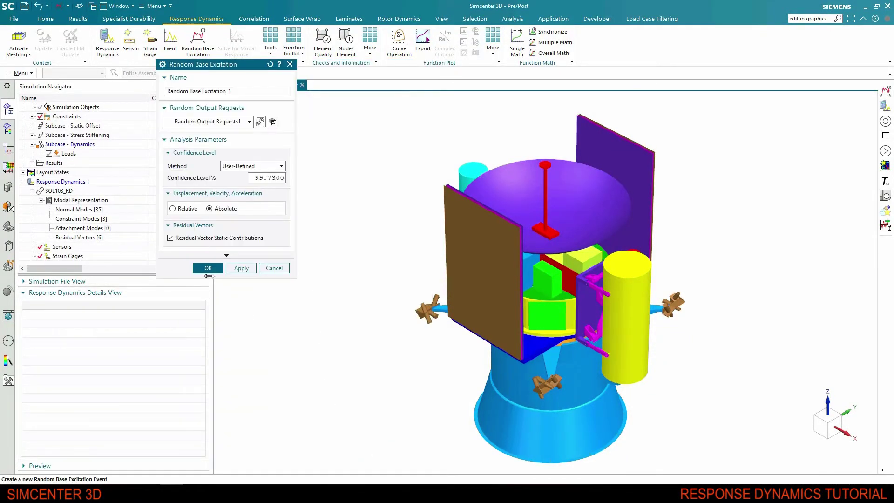
{"action": "left_click", "coordinate": [208, 269]}
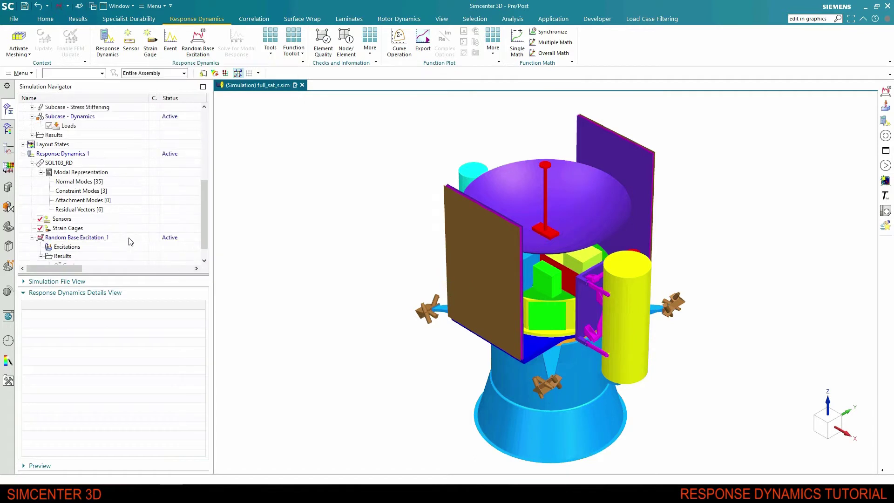
- Load the SpacecraftNotched function file under full_sat_s, and return to the simulation tree
{"action": "scroll", "coordinate": [117, 234], "scroll_direction": "down", "scroll_amount": 1}
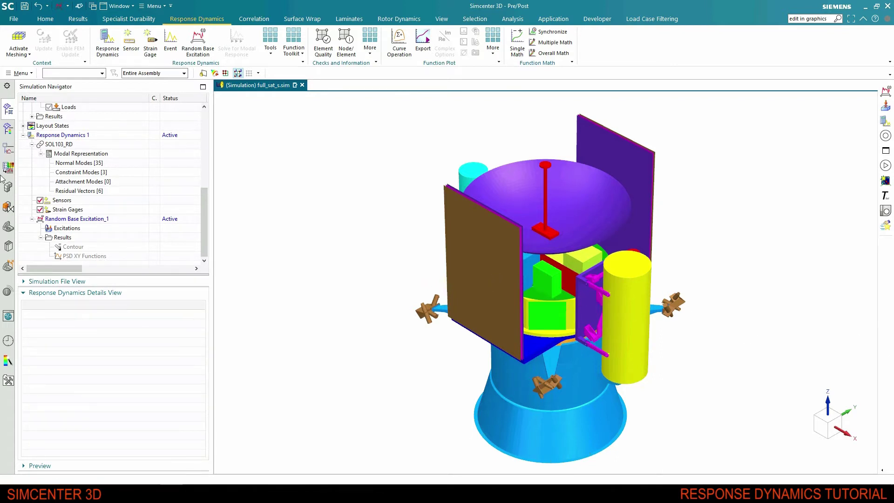
{"action": "left_click", "coordinate": [8, 150]}
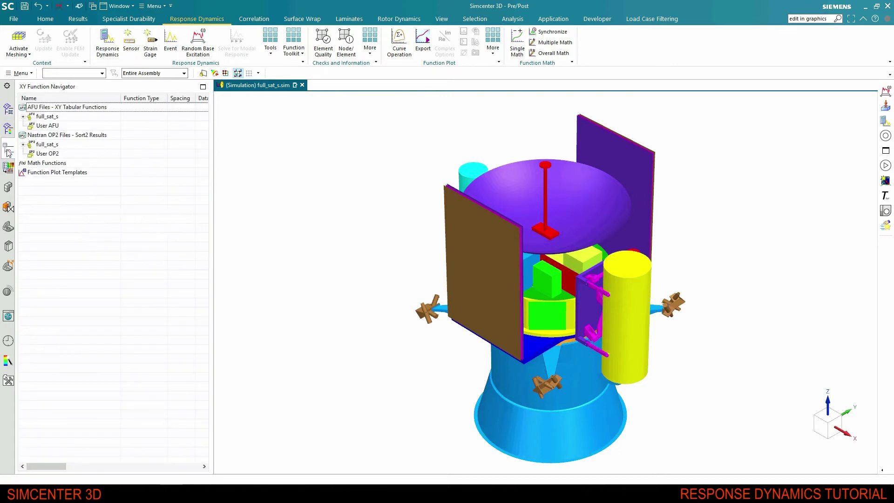
{"action": "left_click", "coordinate": [23, 116]}
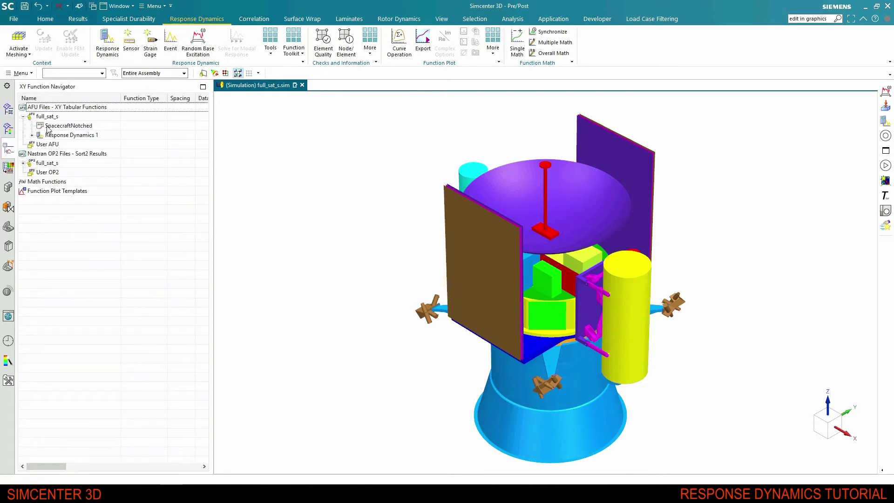
{"action": "left_click", "coordinate": [50, 127]}
{"action": "right_click", "coordinate": [50, 129]}
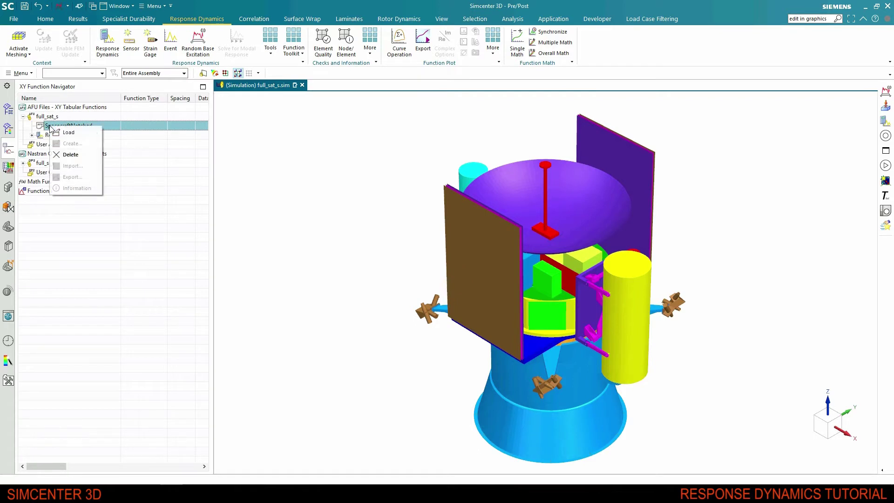
{"action": "left_click", "coordinate": [55, 134]}
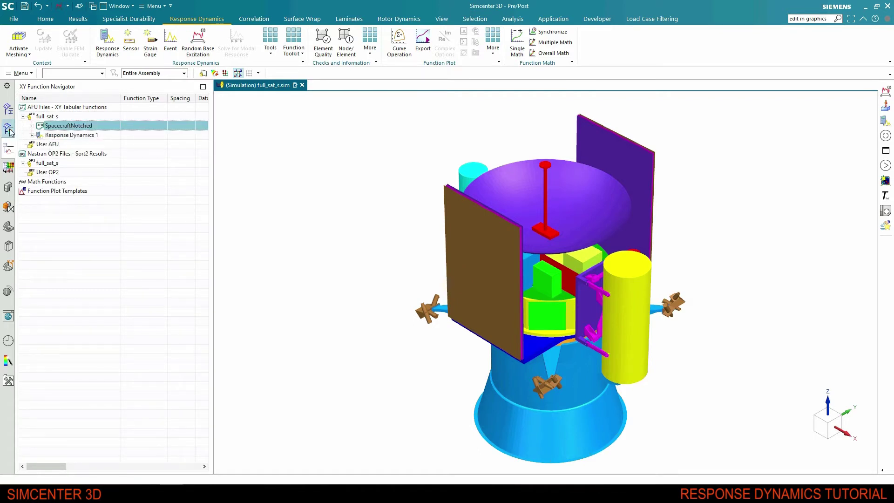
{"action": "left_click", "coordinate": [8, 111]}
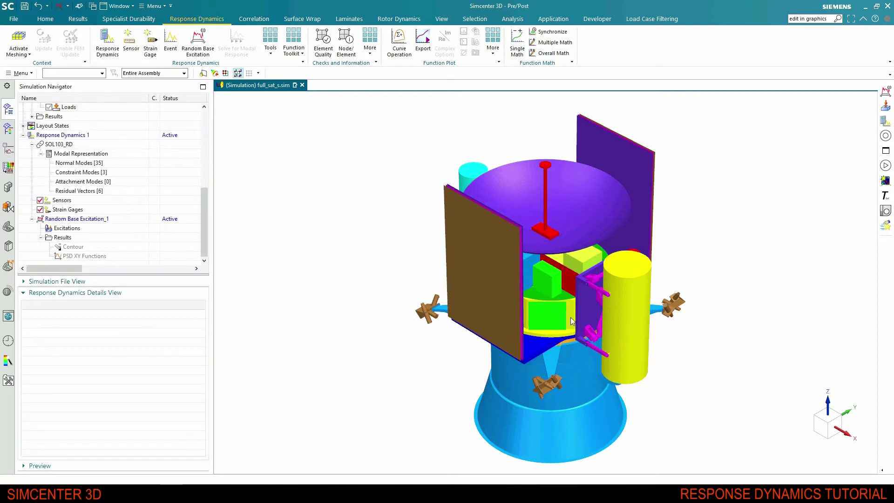
{"action": "left_click", "coordinate": [118, 219]}
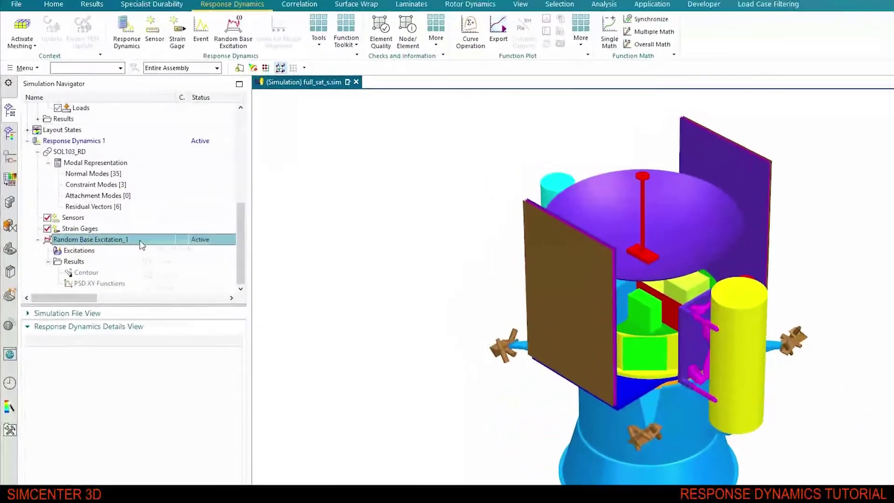
{"action": "right_click", "coordinate": [142, 245]}
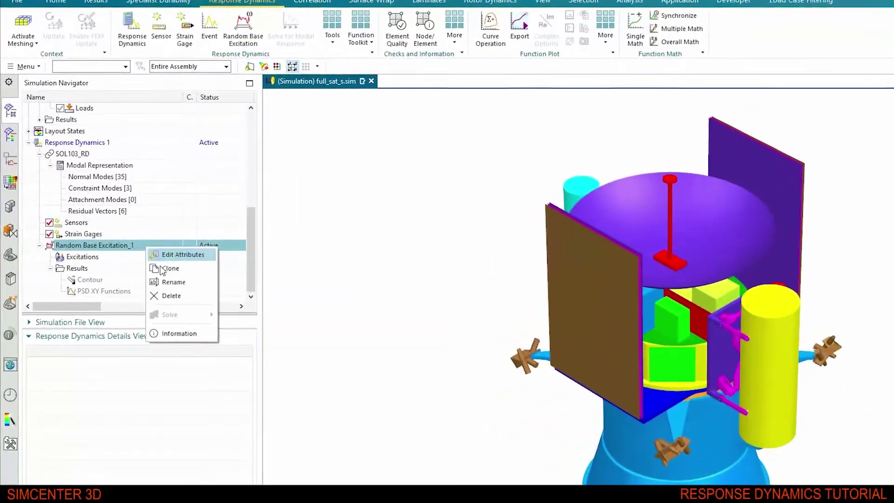
{"action": "key", "text": "Escape"}
- Add a translational nodal excitation with enforced motion to Random Base Excitation_1, using the Notched function in the X direction
{"action": "right_click", "coordinate": [130, 279]}
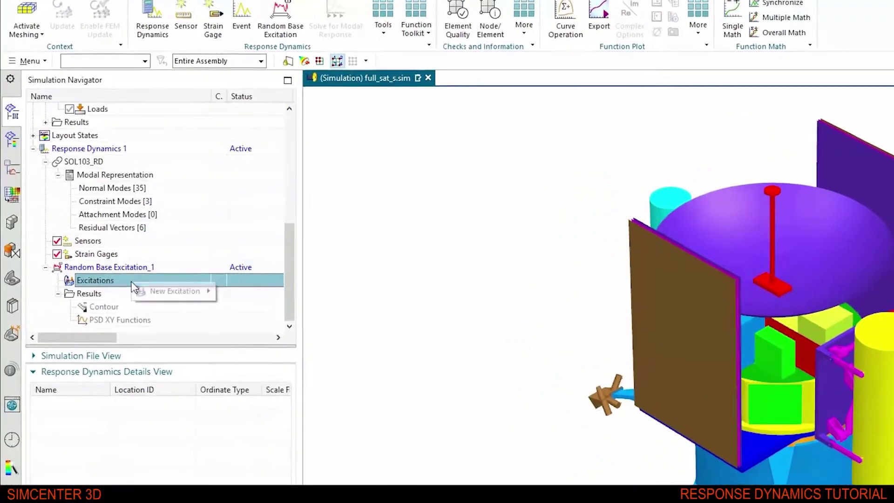
{"action": "mouse_move", "coordinate": [163, 286]}
{"action": "left_click", "coordinate": [240, 287]}
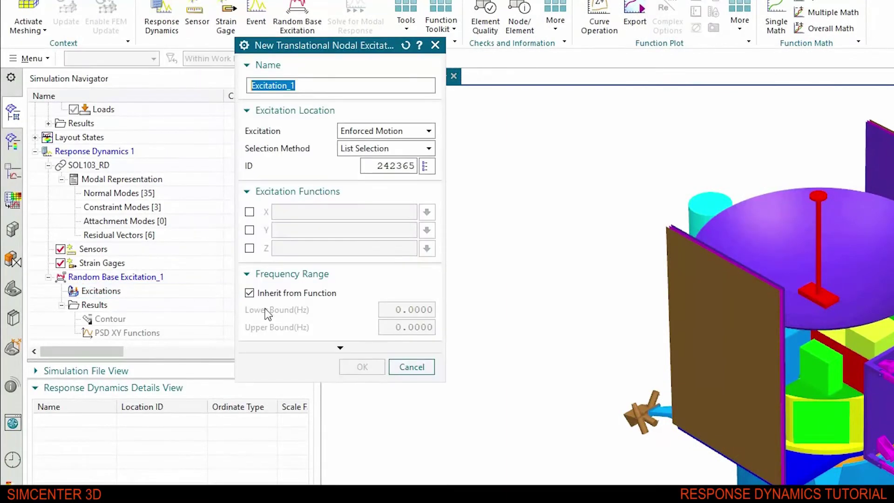
{"action": "left_click", "coordinate": [249, 212]}
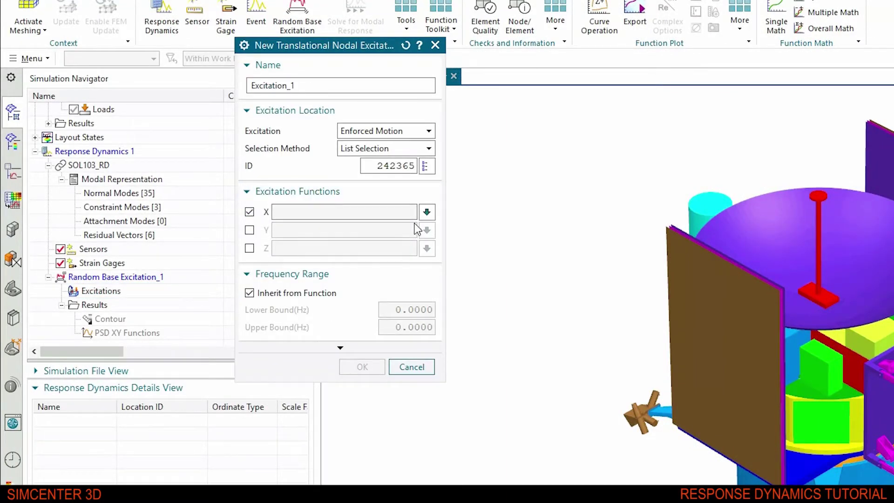
{"action": "left_click", "coordinate": [427, 212]}
{"action": "left_click", "coordinate": [465, 230]}
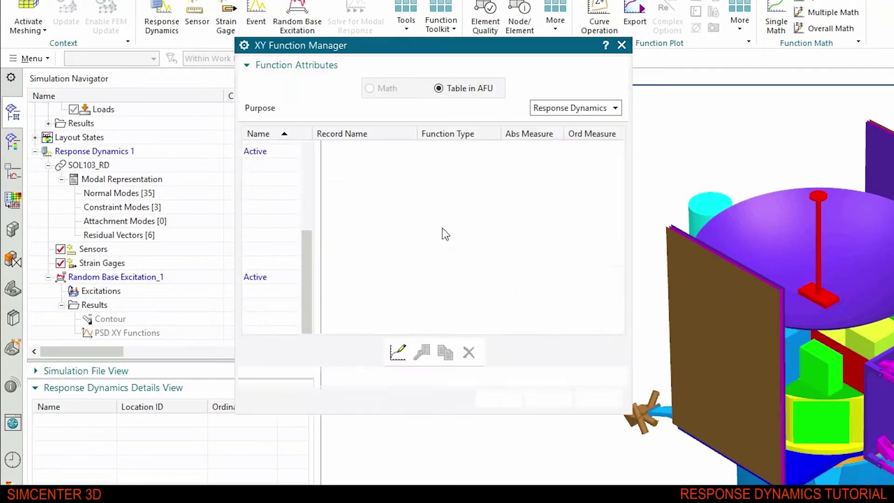
{"action": "left_click", "coordinate": [436, 150]}
{"action": "left_click", "coordinate": [499, 400]}
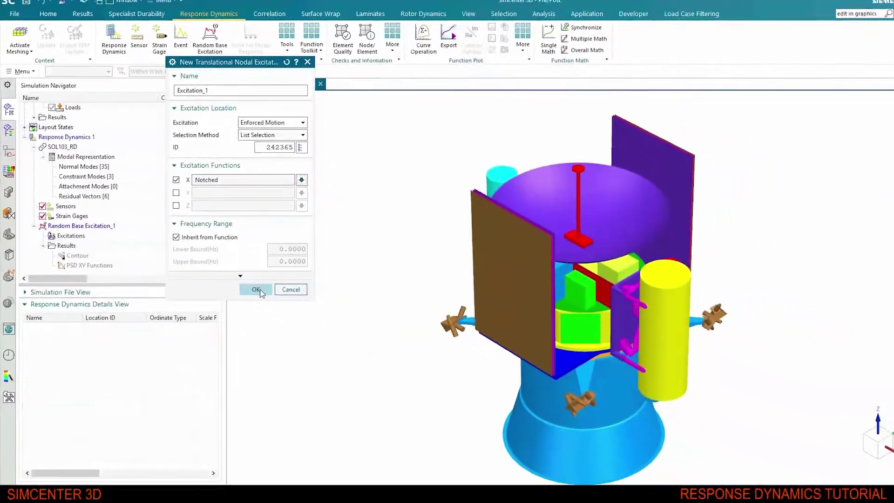
{"action": "left_click", "coordinate": [241, 279]}
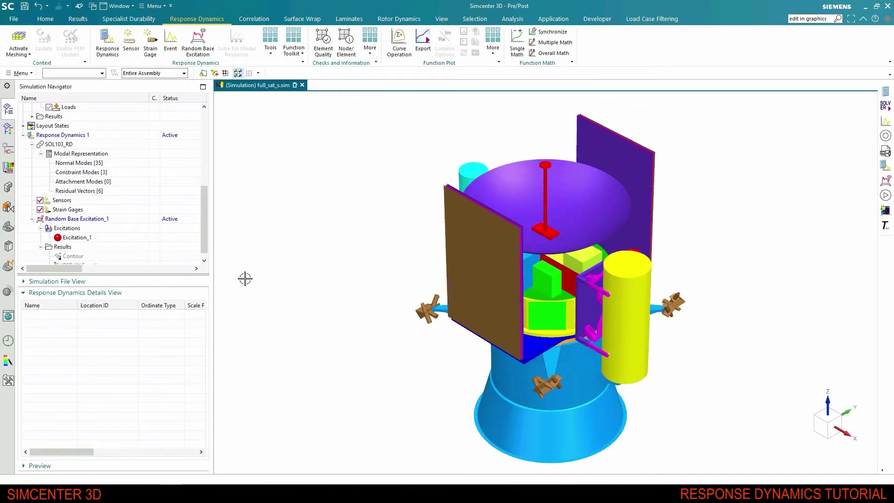
- Plot the Notched function from SpacecraftNotched in a separate graph window and enlarge that window
{"action": "left_click", "coordinate": [8, 150]}
{"action": "left_click", "coordinate": [32, 126]}
{"action": "left_click", "coordinate": [64, 135]}
{"action": "right_click", "coordinate": [114, 135]}
{"action": "left_click", "coordinate": [68, 140]}
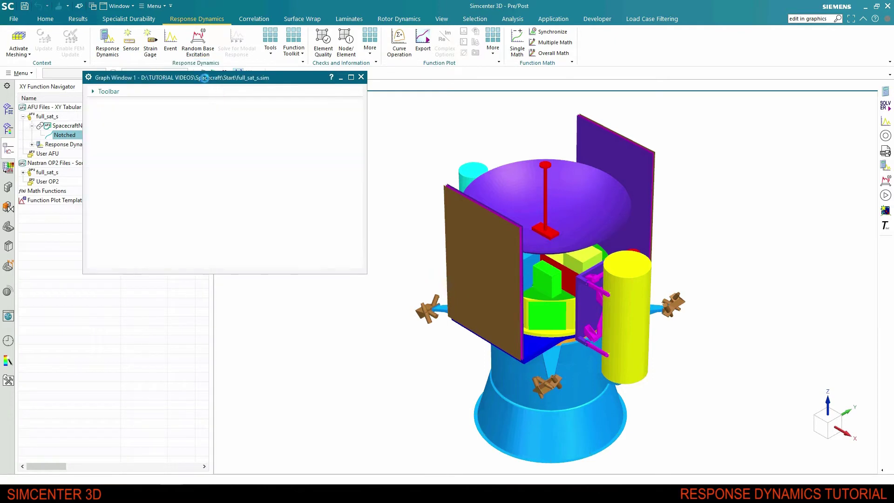
{"action": "left_click_drag", "start_coordinate": [362, 275], "coordinate": [818, 450]}
- Show the PSD plot's frequency axis on a logarithmic scale, examine the notched input curve, and close the graph
{"action": "right_click", "coordinate": [509, 419]}
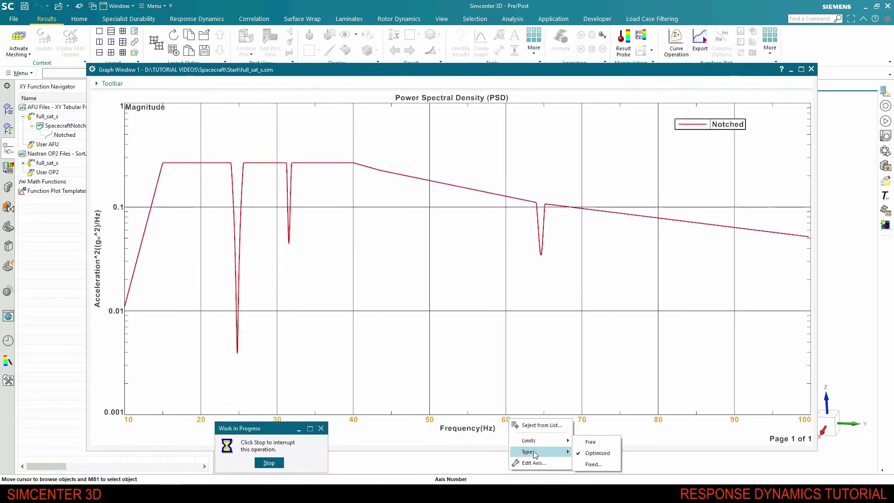
{"action": "left_click", "coordinate": [589, 438]}
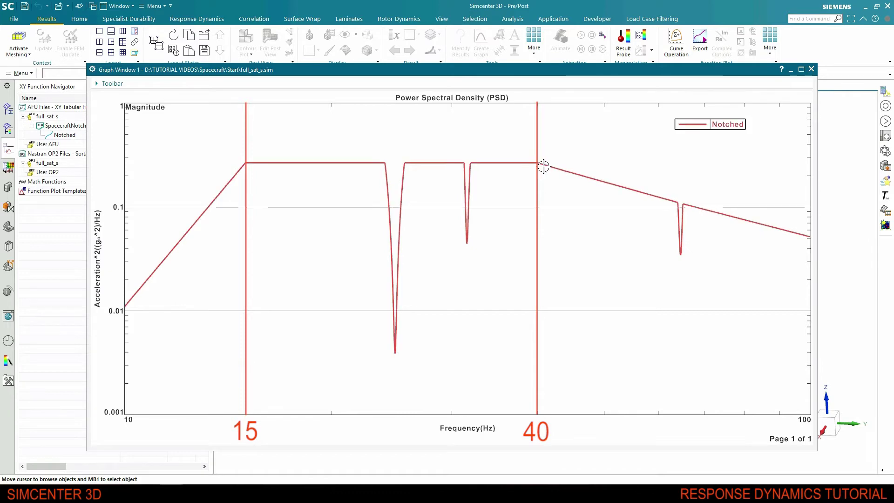
{"action": "left_click", "coordinate": [812, 70]}
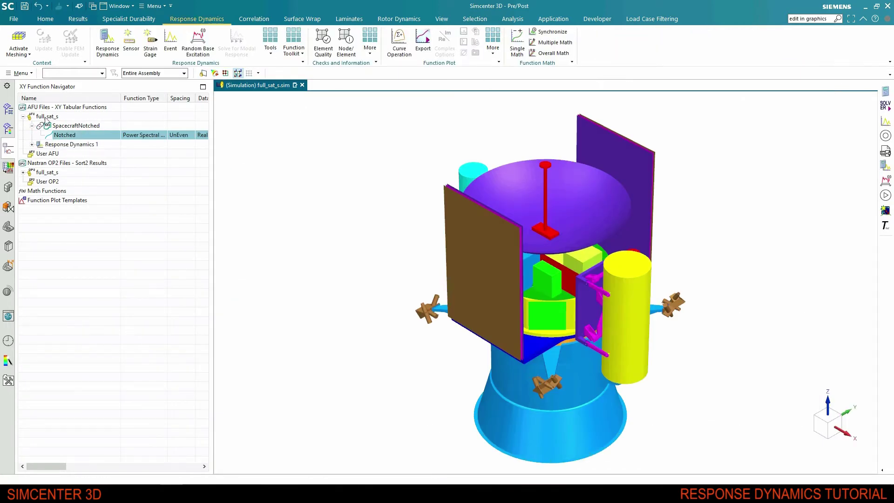
- In Random Base Excitation_1's output requests, set the maximum number of PSD XY functions per request to 100 and add plotting frequencies of 15 and 40 Hz
{"action": "left_click", "coordinate": [8, 110]}
{"action": "right_click", "coordinate": [85, 219]}
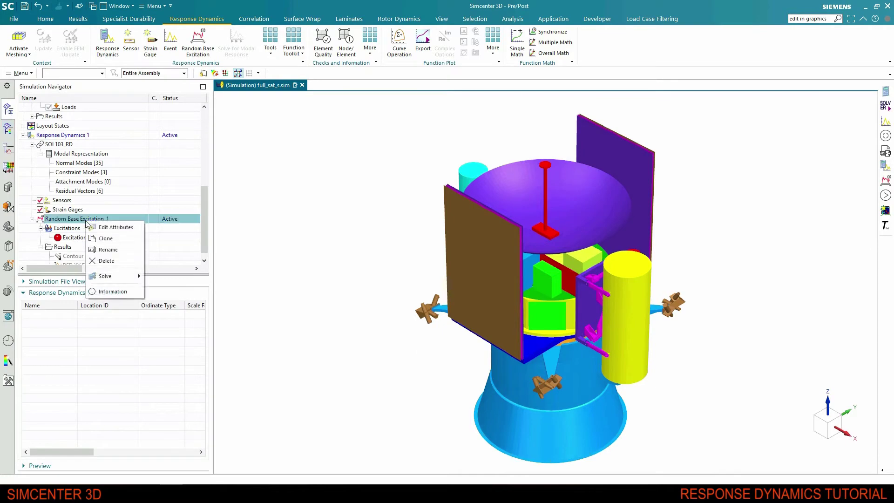
{"action": "left_click", "coordinate": [112, 227]}
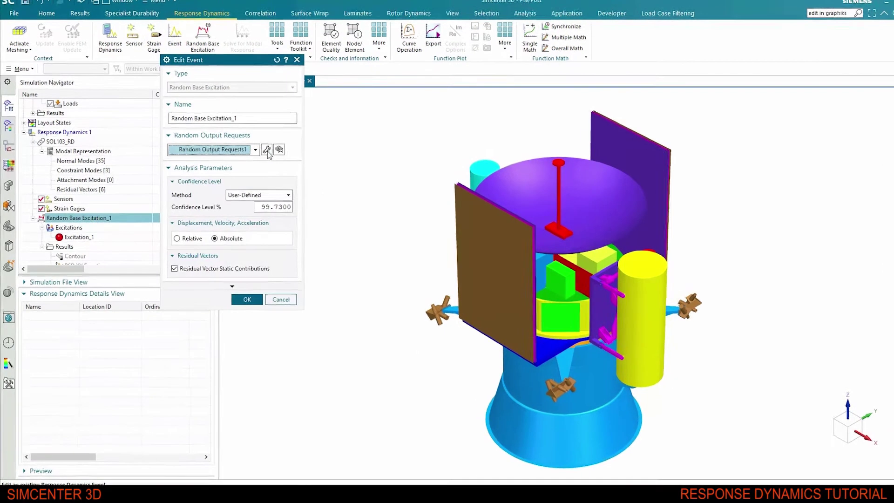
{"action": "left_click", "coordinate": [275, 147]}
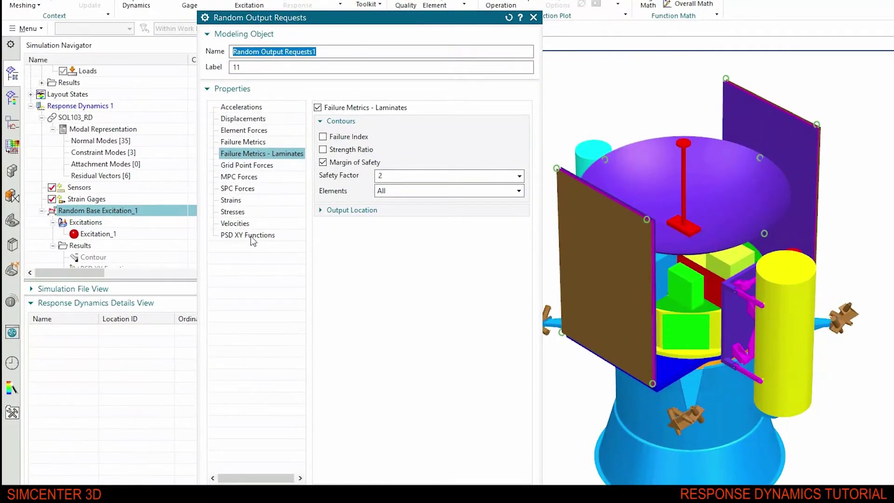
{"action": "left_click", "coordinate": [250, 236]}
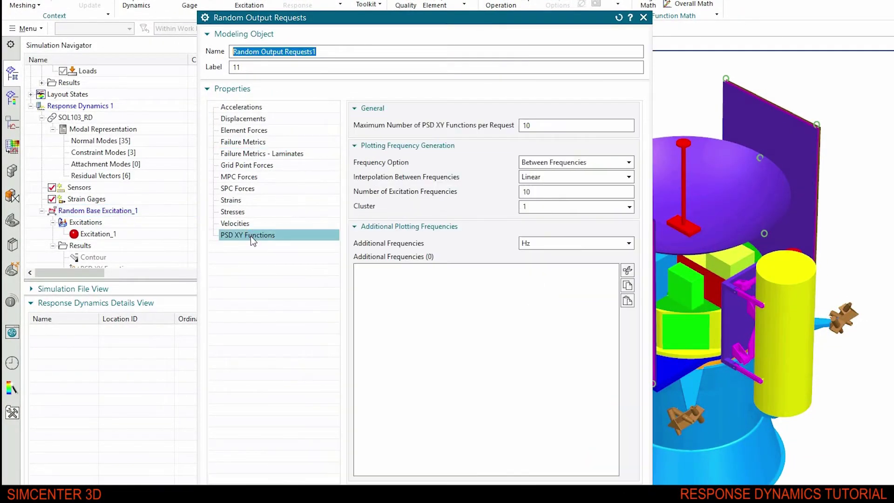
{"action": "left_click", "coordinate": [543, 126]}
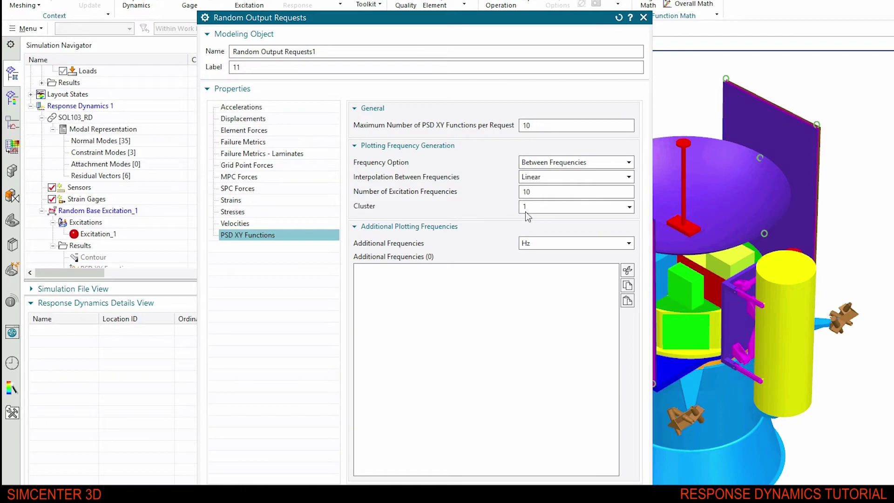
{"action": "type", "text": "5, 40"}
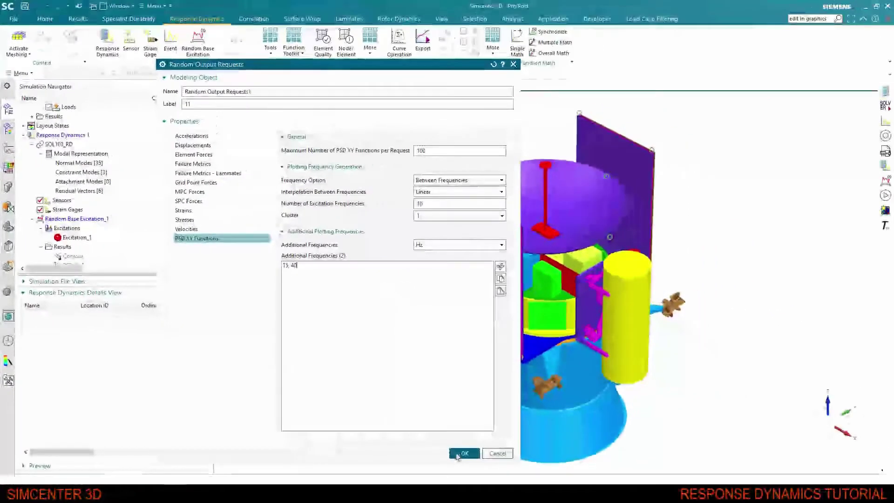
{"action": "left_click", "coordinate": [461, 451]}
{"action": "left_click", "coordinate": [241, 298]}
- Solve the Random Base Excitation_1 event
{"action": "right_click", "coordinate": [92, 210]}
{"action": "mouse_move", "coordinate": [122, 267]}
{"action": "left_click", "coordinate": [174, 269]}
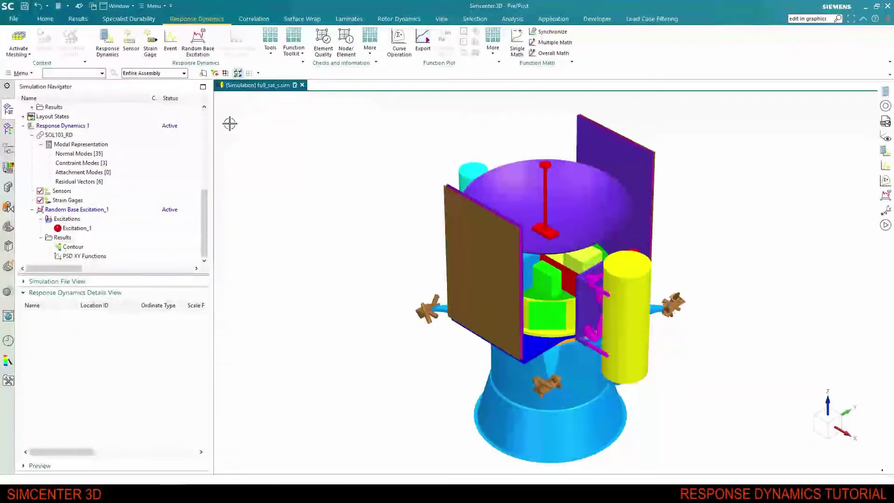
- Show the solution log of Random Base Excitation_1 and read through its solver messages
{"action": "right_click", "coordinate": [112, 210]}
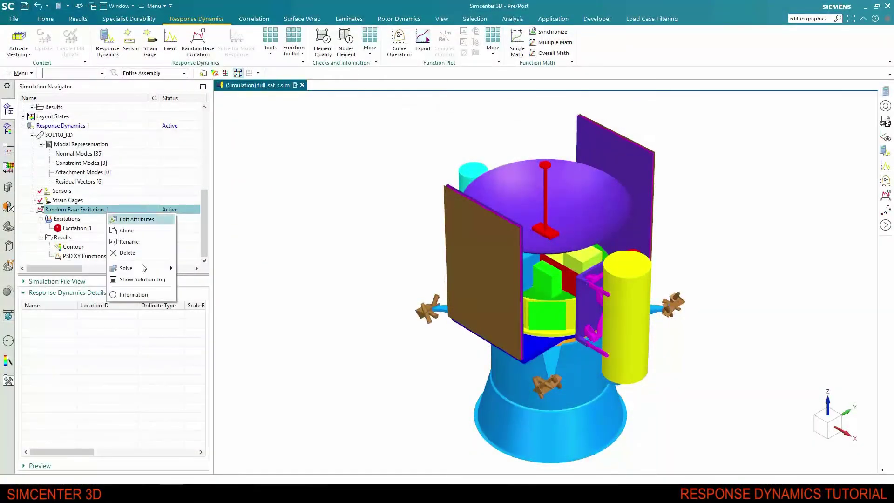
{"action": "left_click", "coordinate": [133, 279]}
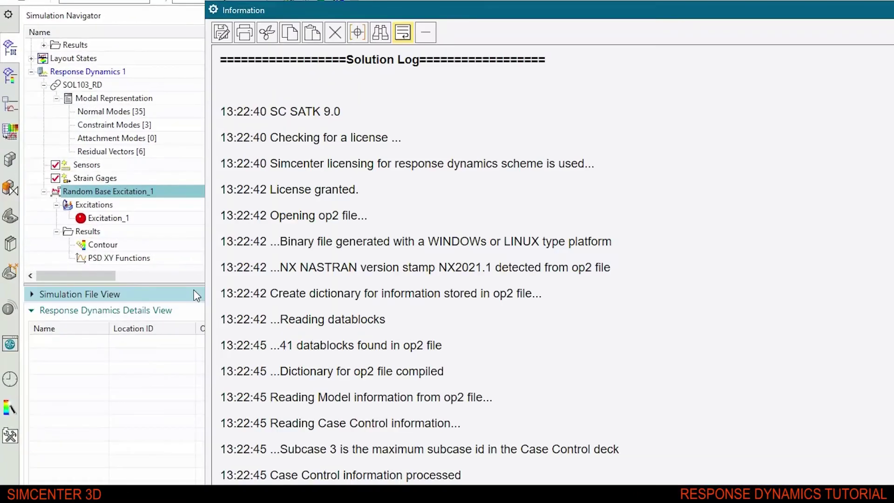
{"action": "scroll", "coordinate": [582, 245], "scroll_direction": "down", "scroll_amount": 7}
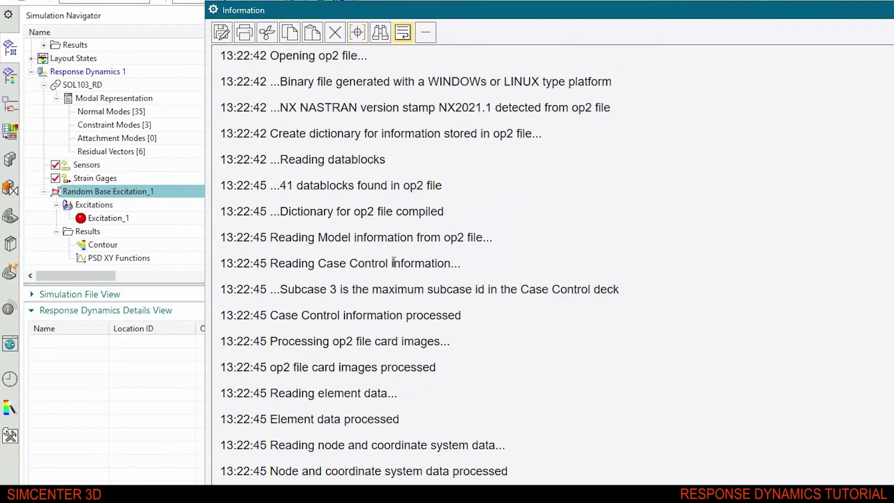
{"action": "left_click_drag", "start_coordinate": [579, 174], "coordinate": [221, 176]}
{"action": "left_click_drag", "start_coordinate": [470, 303], "coordinate": [218, 303]}
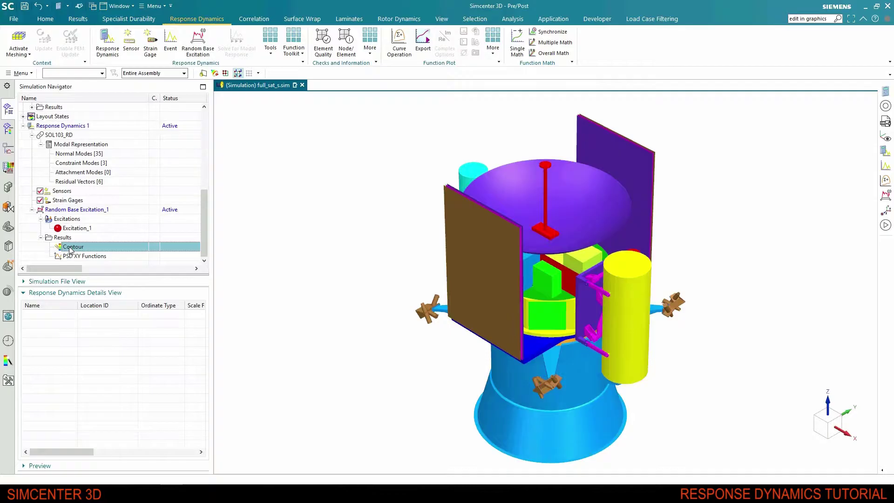
- Load the contour results of Random Base Excitation_1 and plot the X component of the nodal peak acceleration
{"action": "left_click", "coordinate": [74, 247]}
{"action": "double_click", "coordinate": [86, 247]}
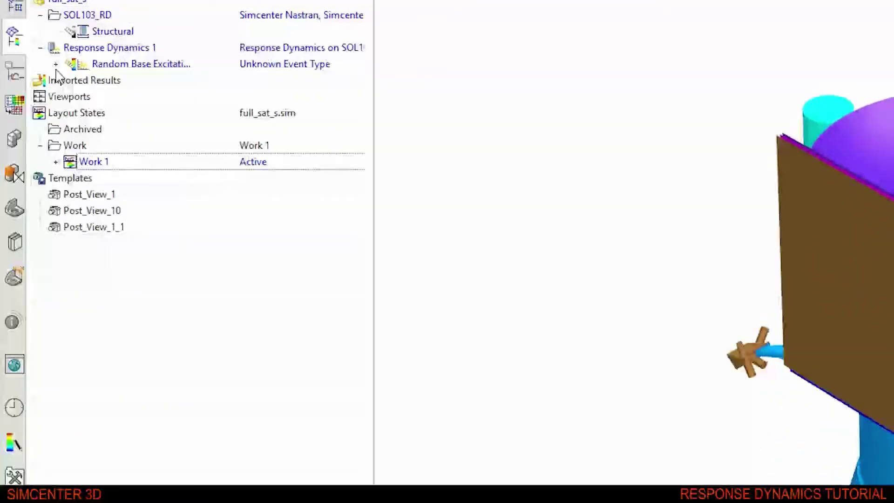
{"action": "left_click", "coordinate": [70, 80]}
{"action": "left_click_drag", "start_coordinate": [236, 1], "coordinate": [332, 2]}
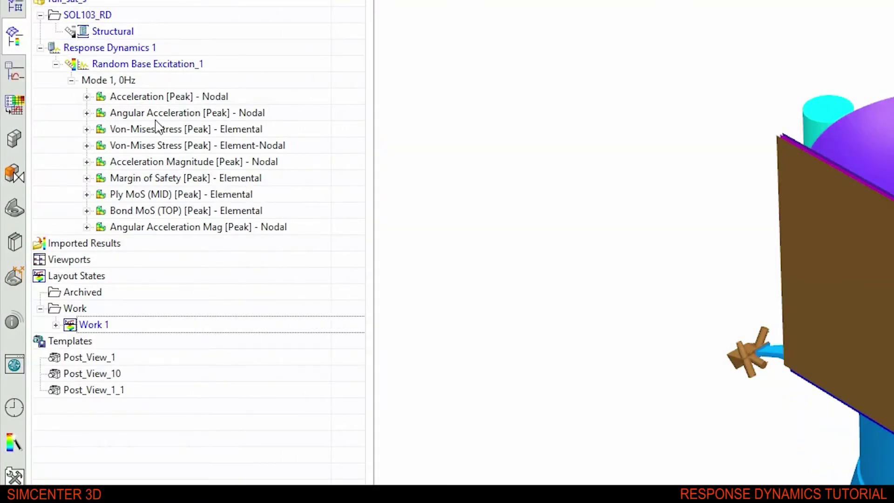
{"action": "left_click", "coordinate": [86, 96]}
{"action": "double_click", "coordinate": [114, 113]}
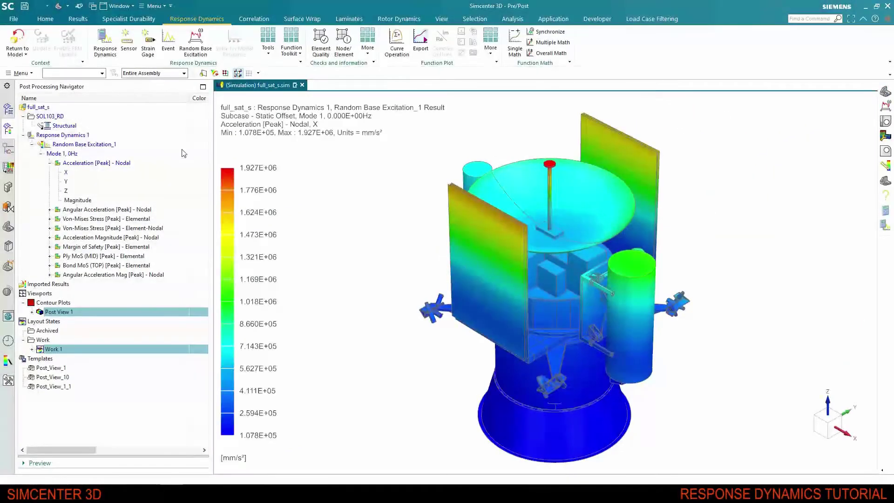
- Set the result units of the peak acceleration contour in Post View 1 to g₀
{"action": "right_click", "coordinate": [123, 312]}
{"action": "left_click", "coordinate": [160, 100]}
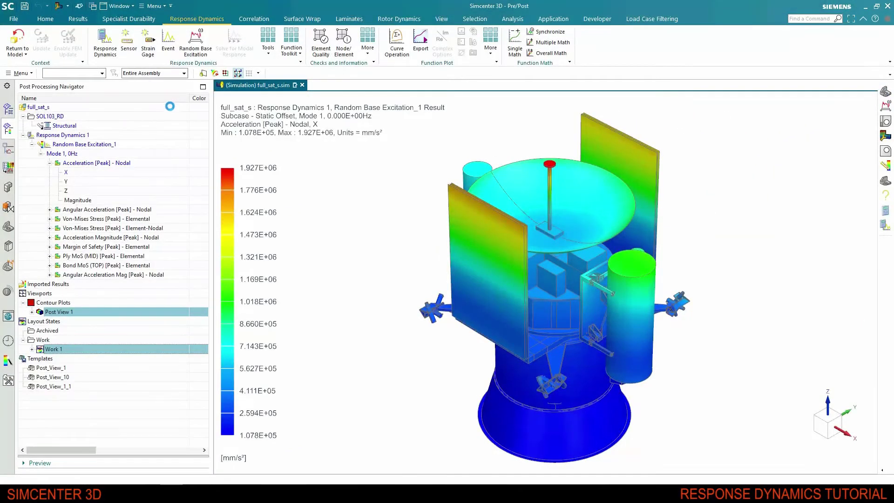
{"action": "left_click", "coordinate": [282, 442]}
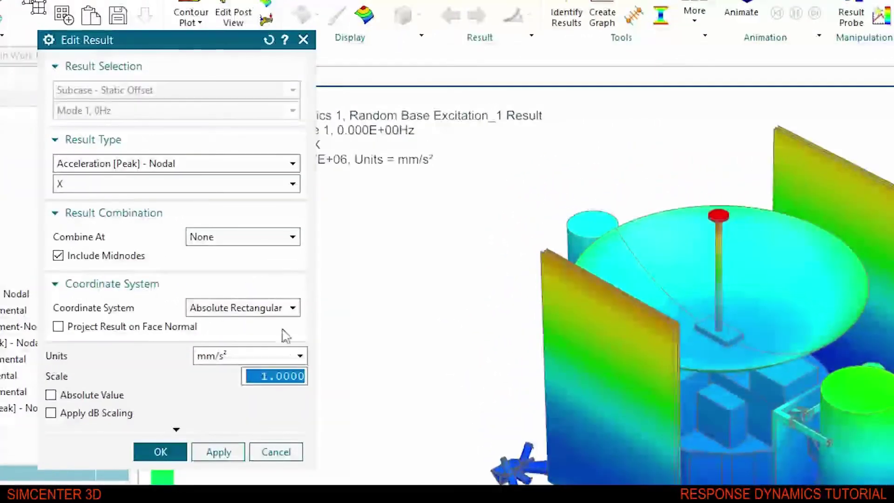
{"action": "left_click", "coordinate": [269, 356]}
{"action": "left_click", "coordinate": [200, 428]}
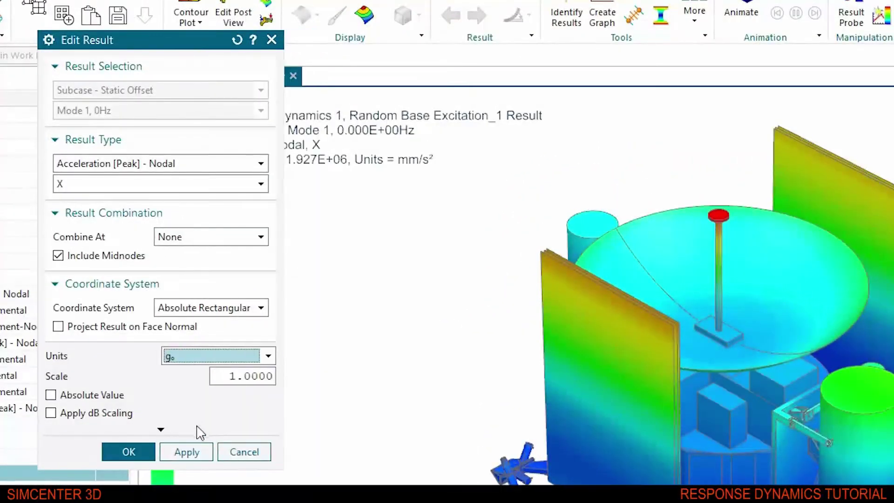
{"action": "left_click", "coordinate": [145, 453]}
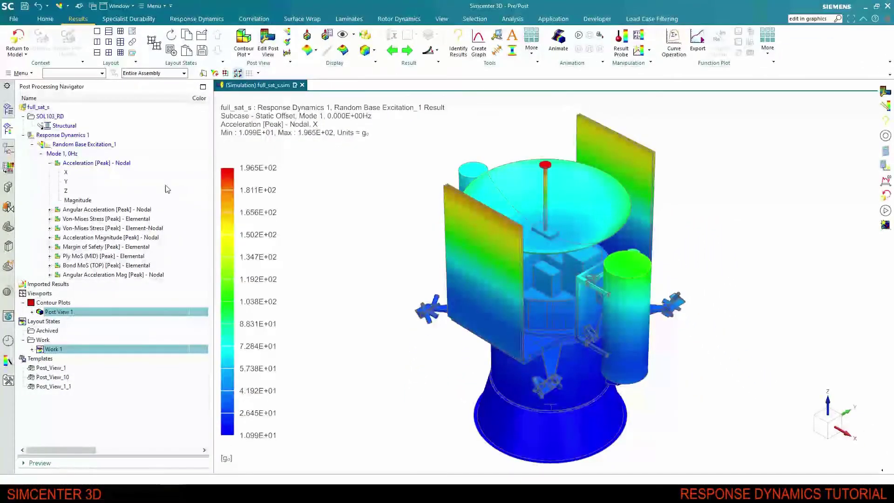
- Plot the scalar result of Acceleration Magnitude [Peak] - Nodal on the satellite
{"action": "left_click", "coordinate": [49, 163]}
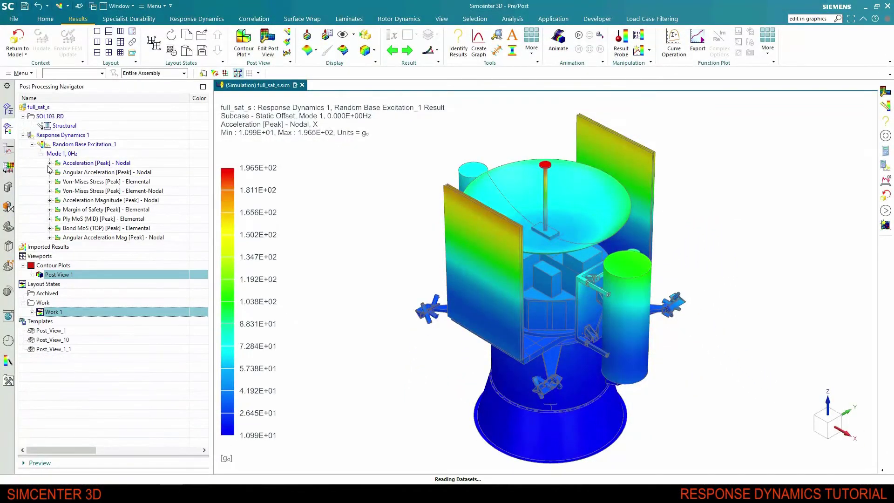
{"action": "left_click", "coordinate": [50, 200]}
{"action": "double_click", "coordinate": [66, 212]}
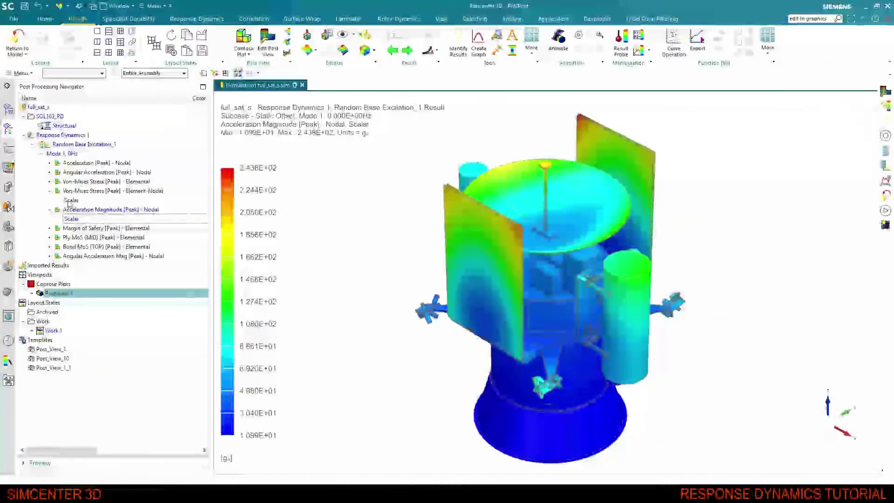
- Plot the element-nodal peak Von-Mises stress, with both the shell and beam locations set to Maximum
{"action": "double_click", "coordinate": [71, 201]}
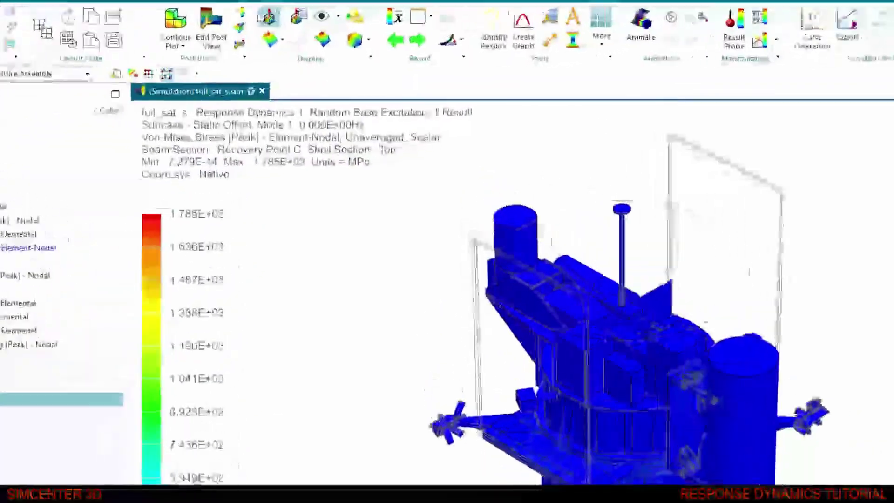
{"action": "double_click", "coordinate": [257, 182]}
{"action": "left_click", "coordinate": [180, 240]}
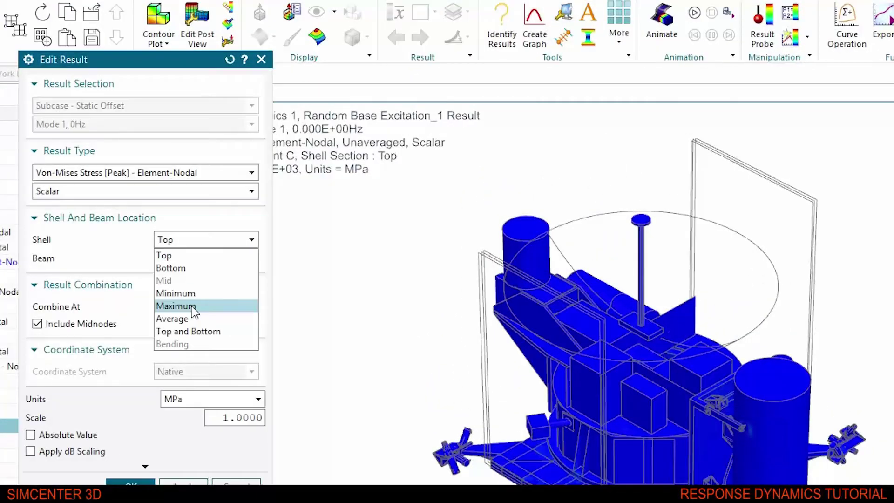
{"action": "left_click", "coordinate": [177, 304]}
{"action": "left_click", "coordinate": [196, 259]}
{"action": "left_click", "coordinate": [187, 337]}
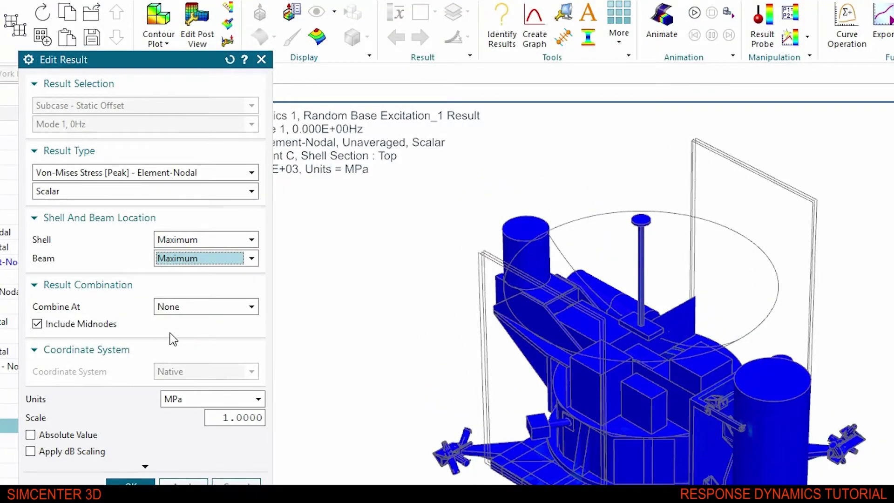
{"action": "key", "text": "Return"}
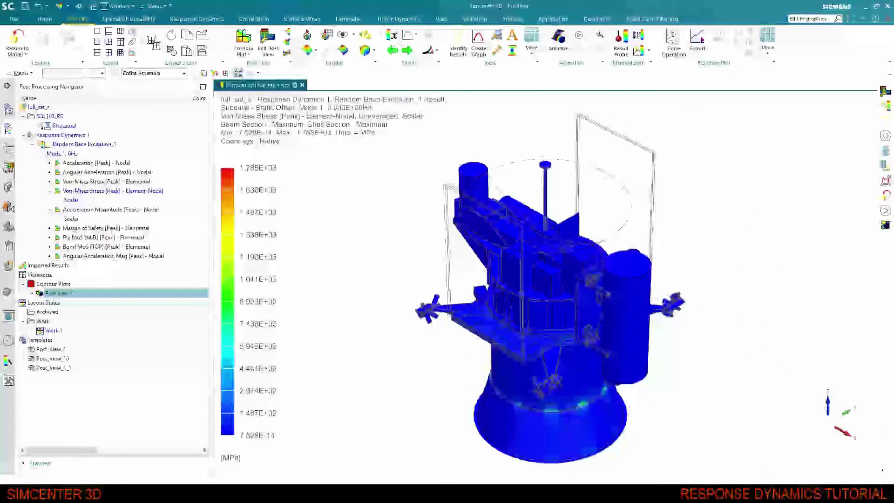
- Plot the elemental peak margin of safety and specify a maximum of 10 for its color legend
{"action": "left_click", "coordinate": [49, 228]}
{"action": "double_click", "coordinate": [69, 238]}
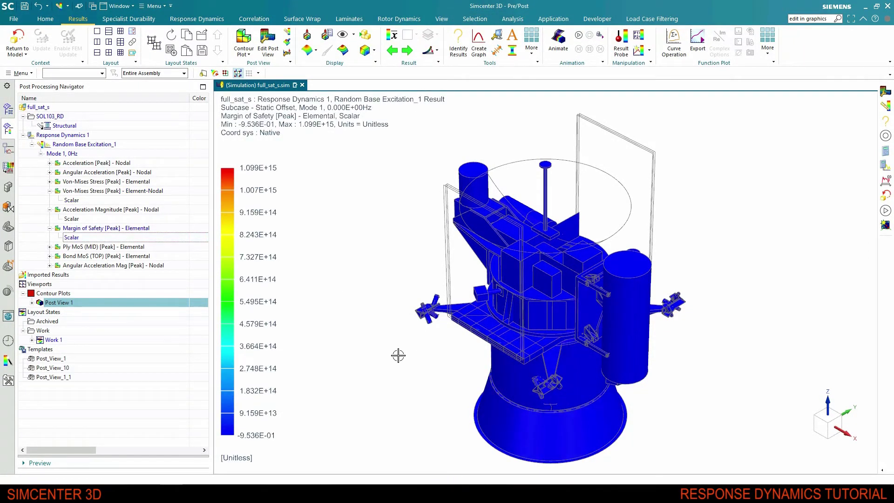
{"action": "right_click", "coordinate": [104, 304]}
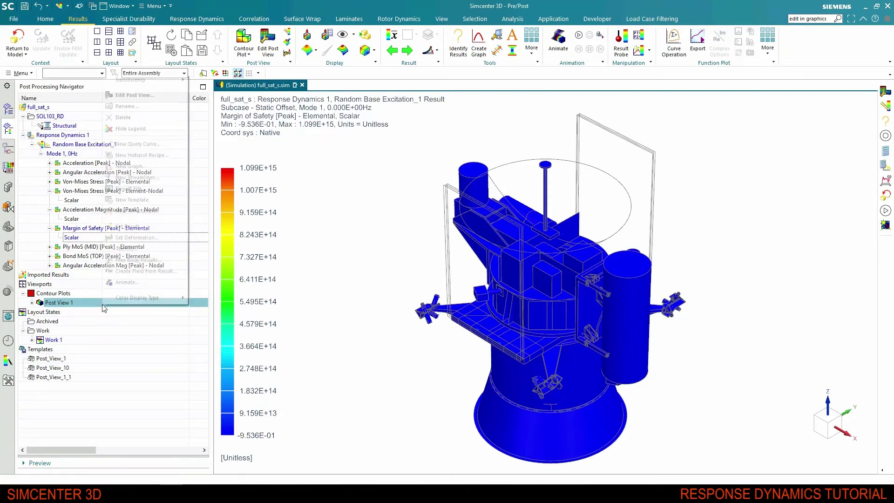
{"action": "left_click", "coordinate": [130, 94]}
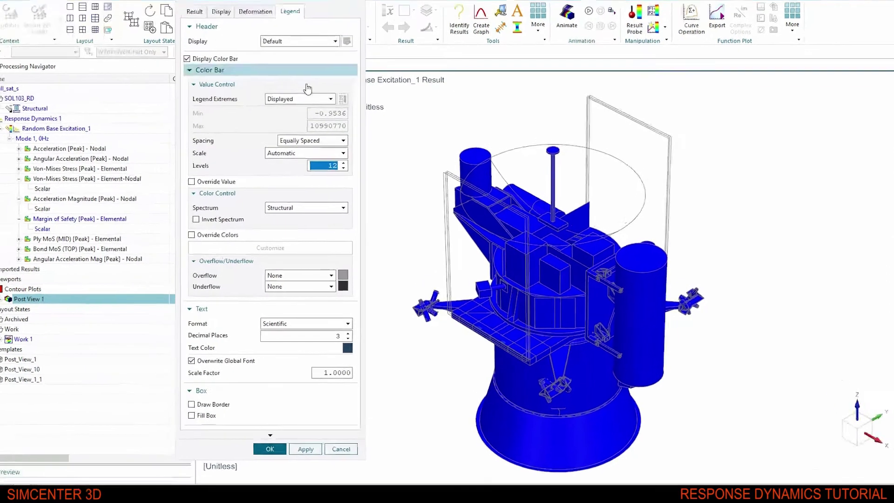
{"action": "left_click", "coordinate": [305, 118]}
{"action": "left_click", "coordinate": [228, 60]}
{"action": "double_click", "coordinate": [282, 60]}
{"action": "type", "text": "10"}
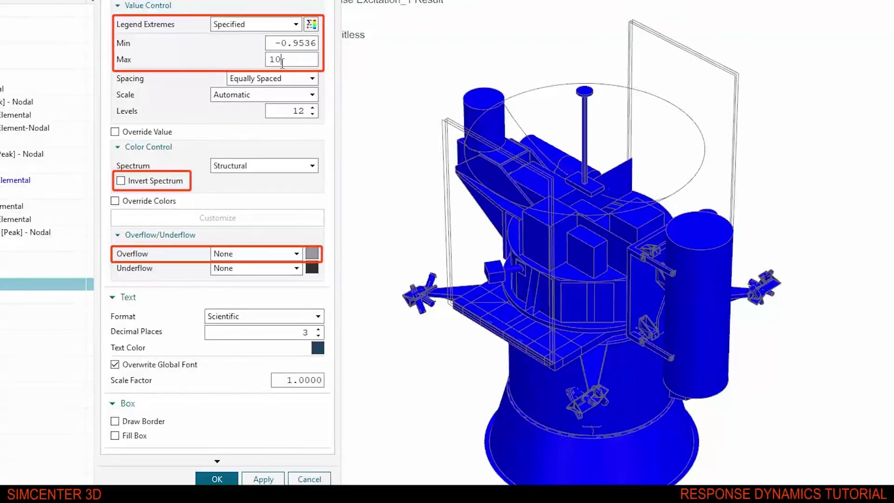
- Set the legend's overflow display to Shaded and invert the color spectrum of the margin-of-safety plot
{"action": "left_click", "coordinate": [294, 254]}
{"action": "left_click", "coordinate": [229, 277]}
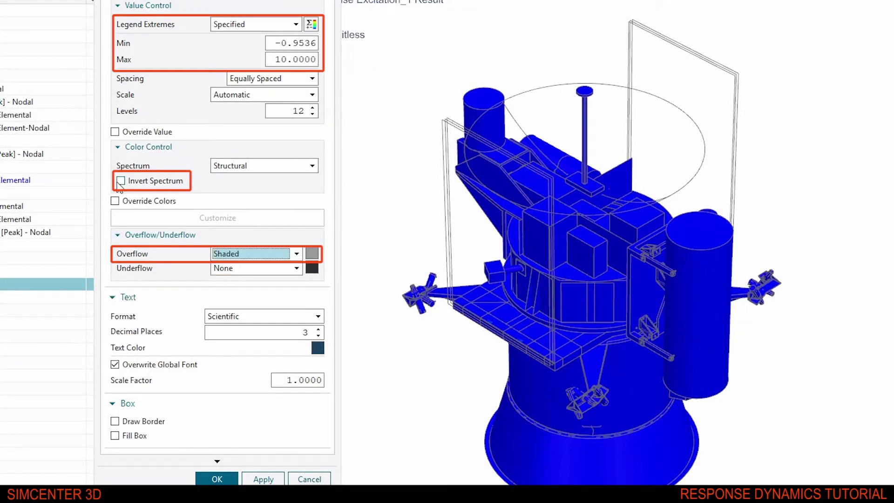
{"action": "left_click", "coordinate": [120, 181]}
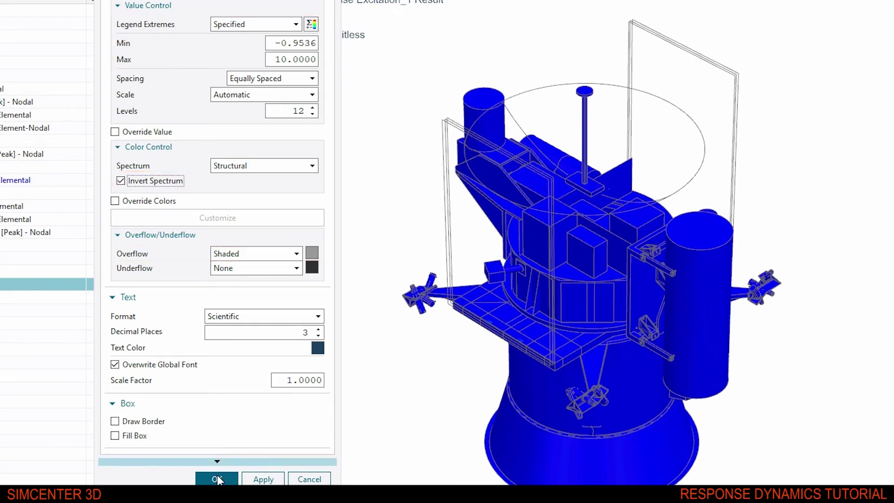
{"action": "left_click", "coordinate": [211, 478]}
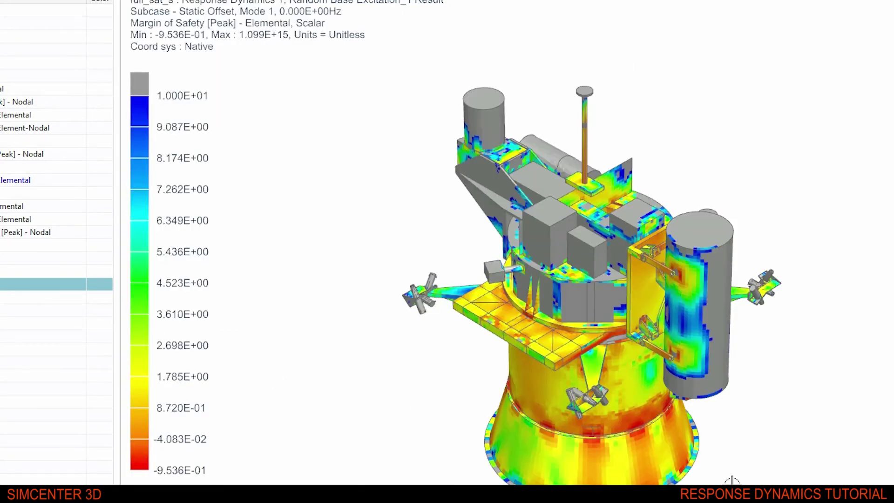
- Examine the margin-of-safety contour on the satellite's structure, including the base cone and underside, from several angles
{"action": "scroll", "coordinate": [745, 484], "scroll_direction": "down", "scroll_amount": 1}
{"action": "scroll", "coordinate": [746, 484], "scroll_direction": "up", "scroll_amount": 3}
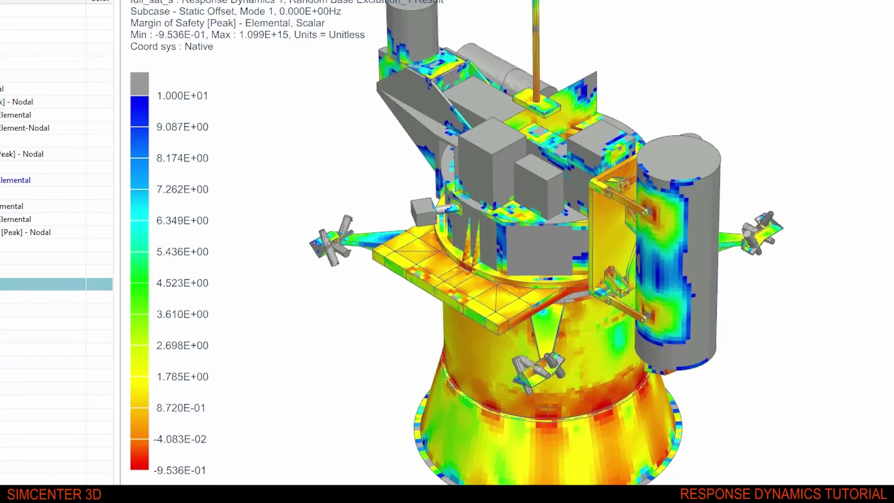
{"action": "scroll", "coordinate": [767, 479], "scroll_direction": "down", "scroll_amount": 2}
{"action": "middle_click_drag", "start_coordinate": [720, 408], "coordinate": [607, 322]}
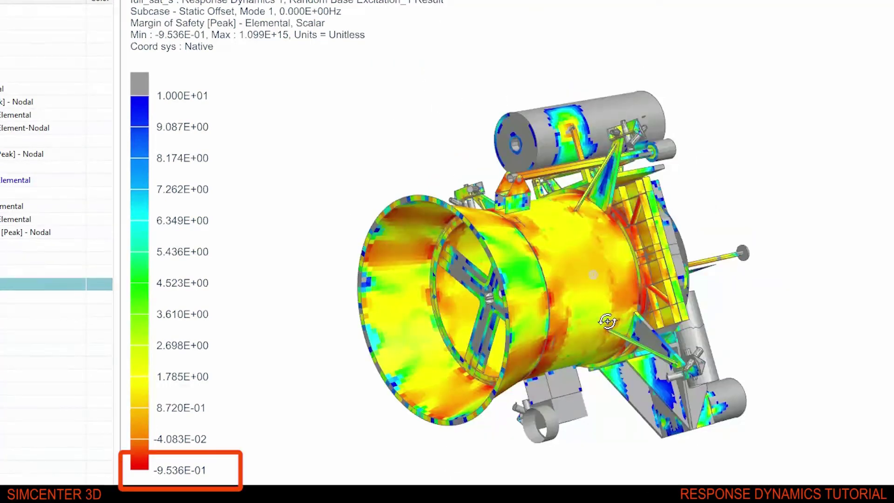
{"action": "middle_click_drag", "start_coordinate": [607, 322], "coordinate": [708, 345]}
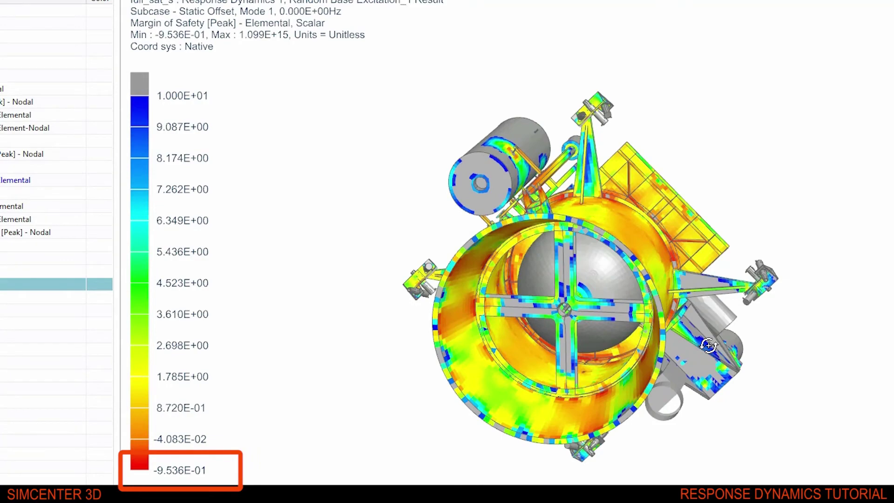
{"action": "middle_click_drag", "start_coordinate": [725, 393], "coordinate": [724, 395]}
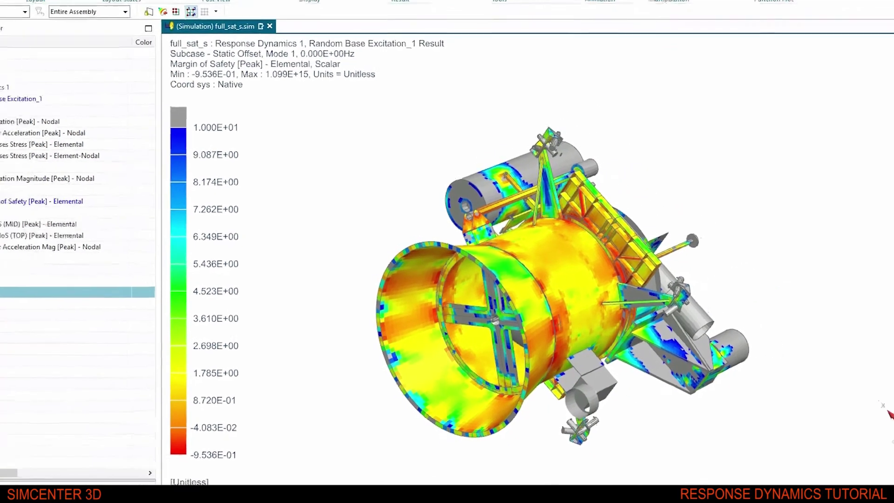
- Plot the Ply 1 elemental peak ply margin of safety at the ply middle, from the Ply MoS (MID) results
{"action": "left_click", "coordinate": [49, 237]}
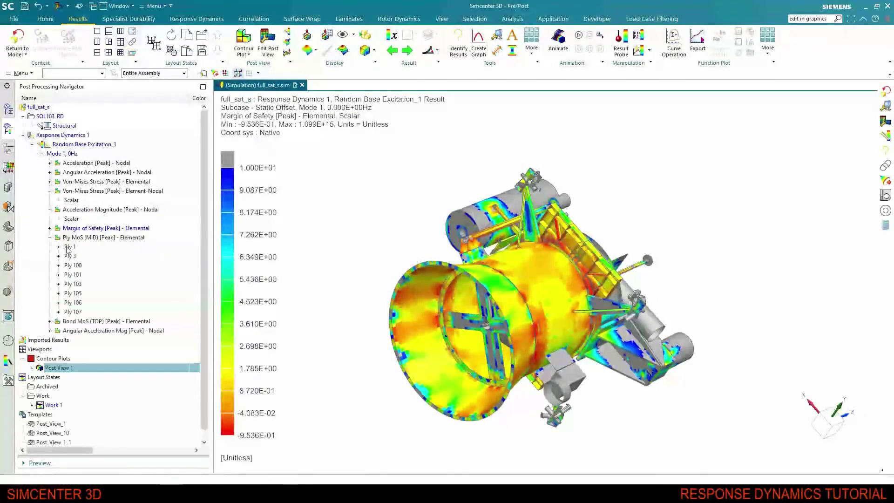
{"action": "left_click", "coordinate": [58, 247]}
{"action": "double_click", "coordinate": [76, 256]}
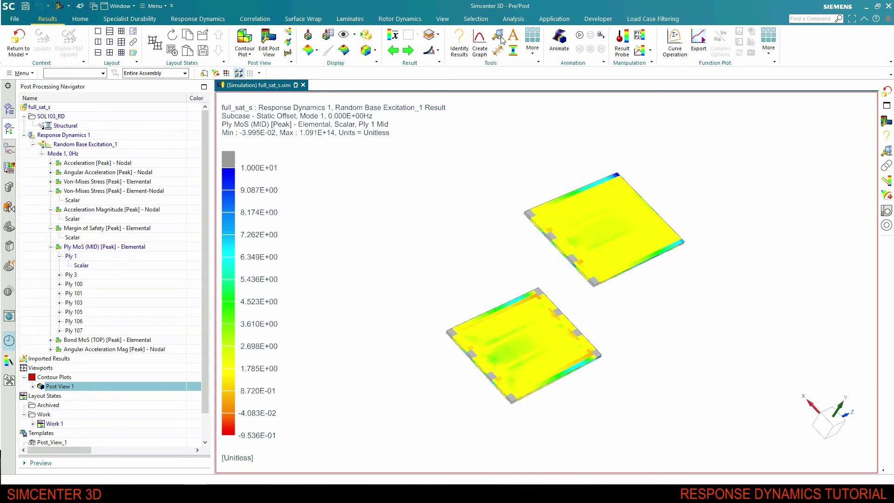
- Specify the ply margin-of-safety legend's extremes as a minimum of -0.0399 and a maximum of 10
{"action": "left_click", "coordinate": [499, 37]}
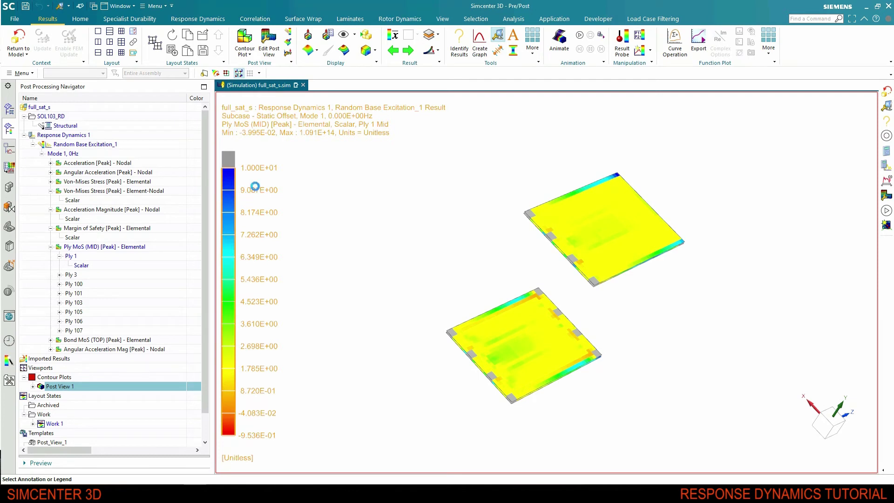
{"action": "left_click", "coordinate": [254, 187]}
{"action": "left_click", "coordinate": [404, 92]}
{"action": "left_click", "coordinate": [394, 106]}
{"action": "left_click", "coordinate": [395, 92]}
{"action": "left_click", "coordinate": [388, 120]}
{"action": "key", "text": "Up"}
{"action": "double_click", "coordinate": [431, 116]}
{"action": "type", "text": "10.0000"}
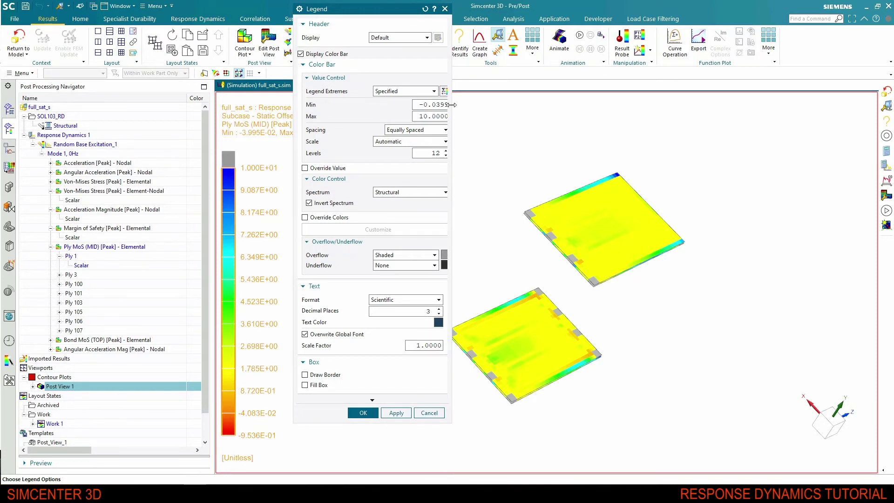
{"action": "left_click_drag", "start_coordinate": [452, 105], "coordinate": [471, 106]}
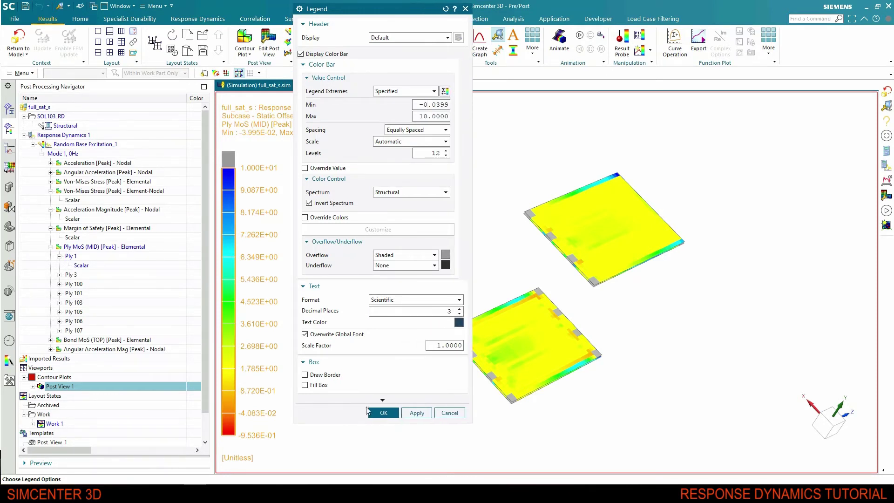
{"action": "left_click", "coordinate": [378, 413]}
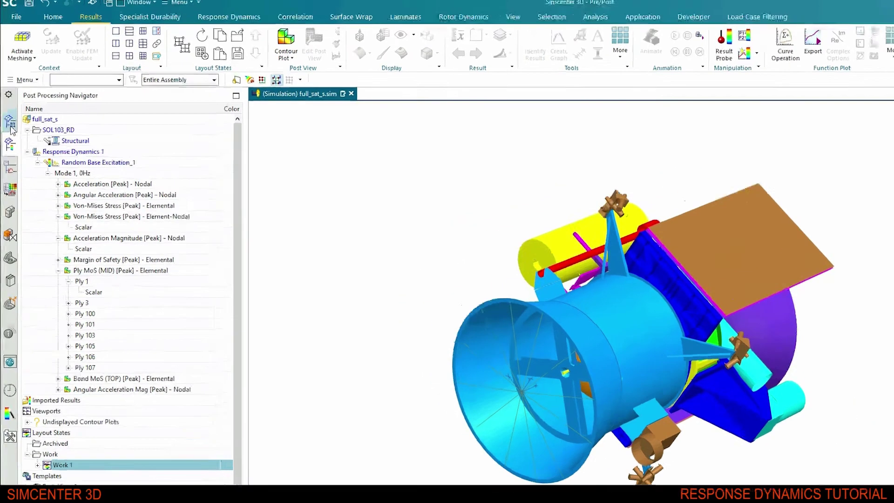
- List the Power Spectral Density Acceleration records of Random Base Excitation_1 among the Nastran OP2 results of Response Dynamics 1
{"action": "left_click", "coordinate": [8, 109]}
{"action": "right_click", "coordinate": [154, 425]}
{"action": "left_click", "coordinate": [179, 435]}
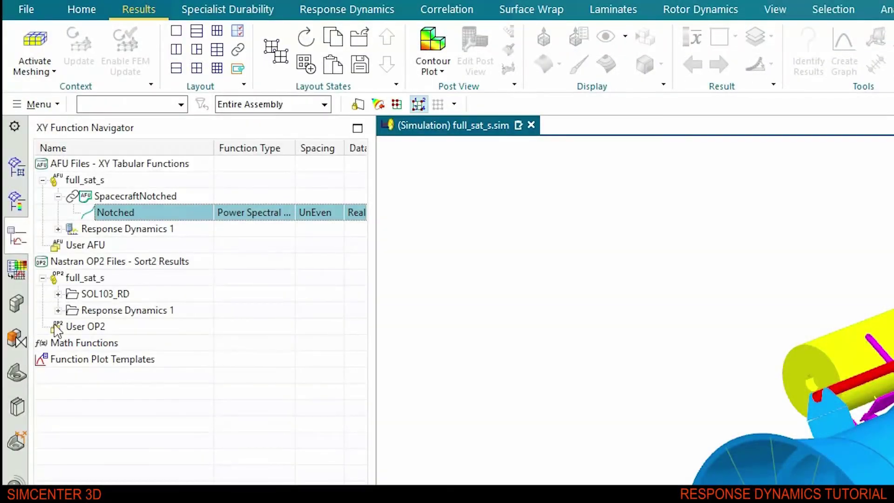
{"action": "left_click", "coordinate": [58, 310]}
{"action": "left_click", "coordinate": [74, 327]}
{"action": "left_click", "coordinate": [89, 343]}
{"action": "left_click_drag", "start_coordinate": [214, 147], "coordinate": [261, 148]}
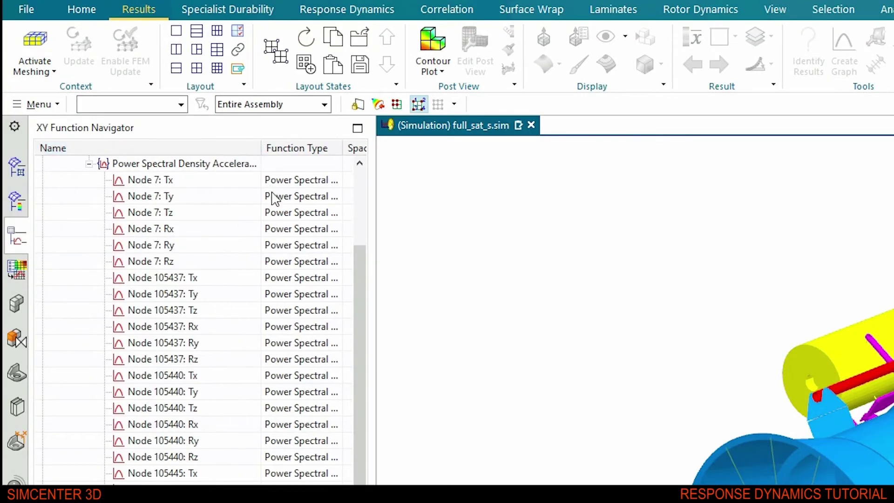
{"action": "scroll", "coordinate": [241, 237], "scroll_direction": "up", "scroll_amount": 4}
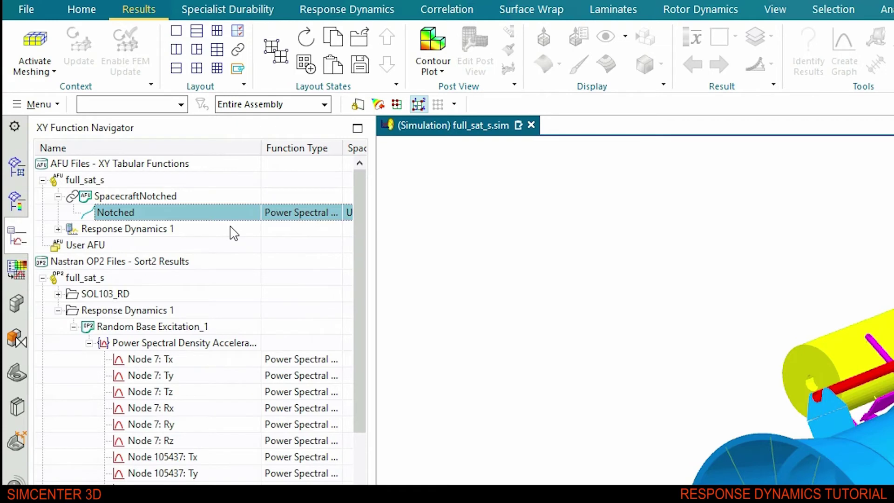
- Review the Power Spectral Density Acceleration dataset's information, including its record count, and its translational and rotational records for Node 7
{"action": "left_click", "coordinate": [164, 343]}
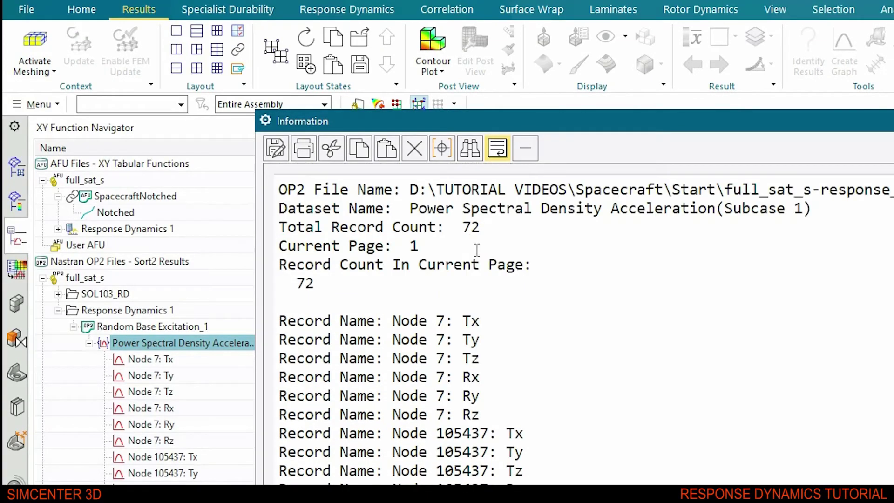
{"action": "double_click", "coordinate": [467, 228]}
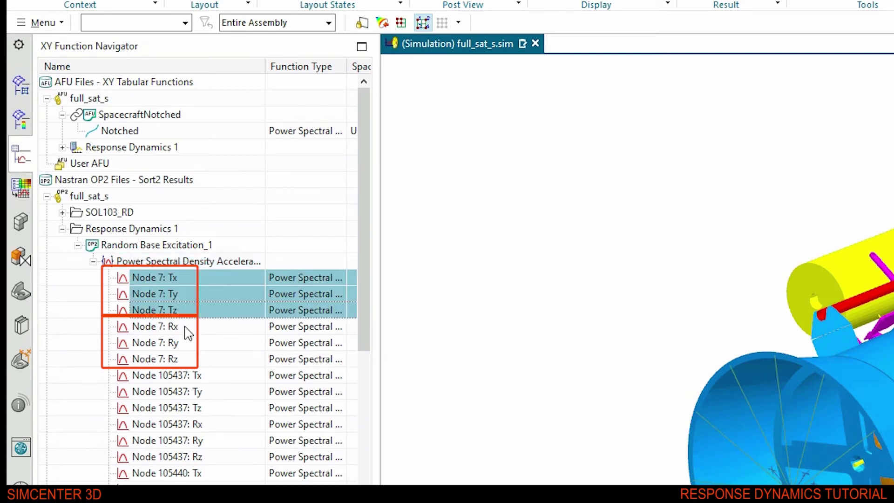
{"action": "left_click", "coordinate": [188, 331]}
{"action": "left_click", "coordinate": [186, 361], "text": "shift"}
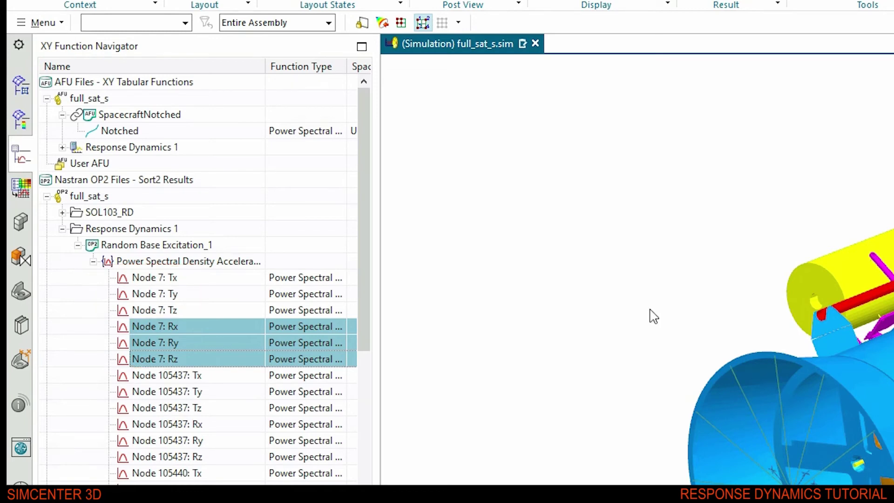
- Plot the power spectral density of Node 105437: Rx and switch its frequency axis to a logarithmic scale
{"action": "left_click", "coordinate": [177, 424]}
{"action": "right_click", "coordinate": [179, 425]}
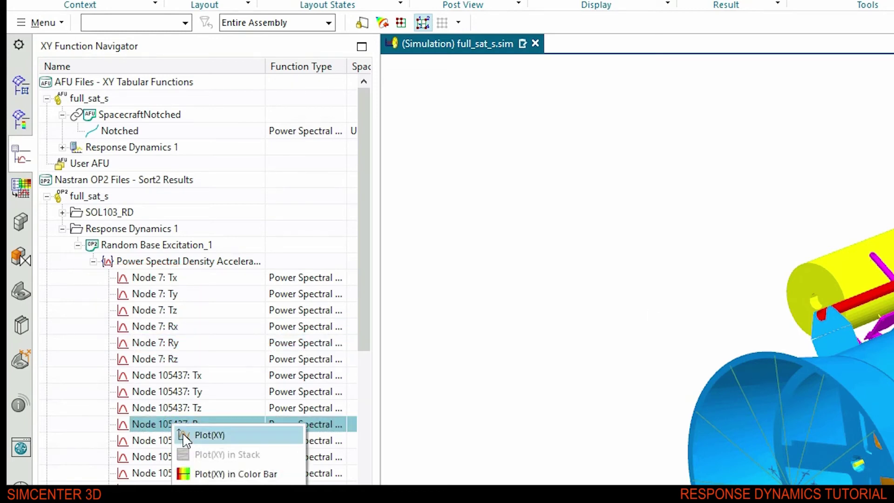
{"action": "left_click", "coordinate": [186, 437]}
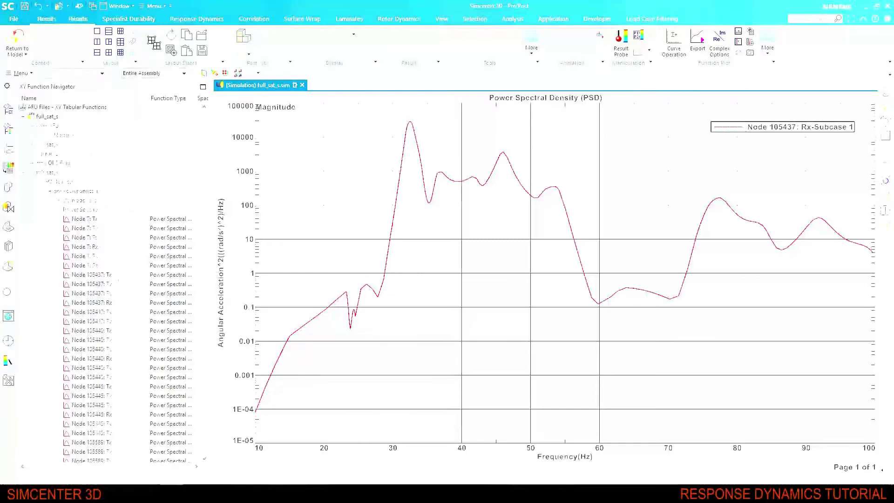
{"action": "right_click", "coordinate": [741, 450]}
{"action": "mouse_move", "coordinate": [764, 432]}
{"action": "left_click", "coordinate": [820, 433]}
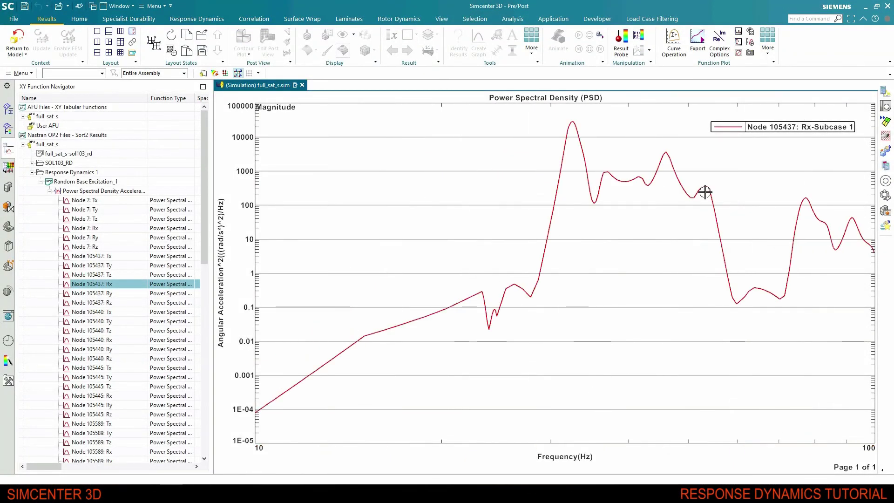
- Plot the acceleration power spectral density of Node 105437: Tx in the existing graph viewport
{"action": "left_click", "coordinate": [91, 256]}
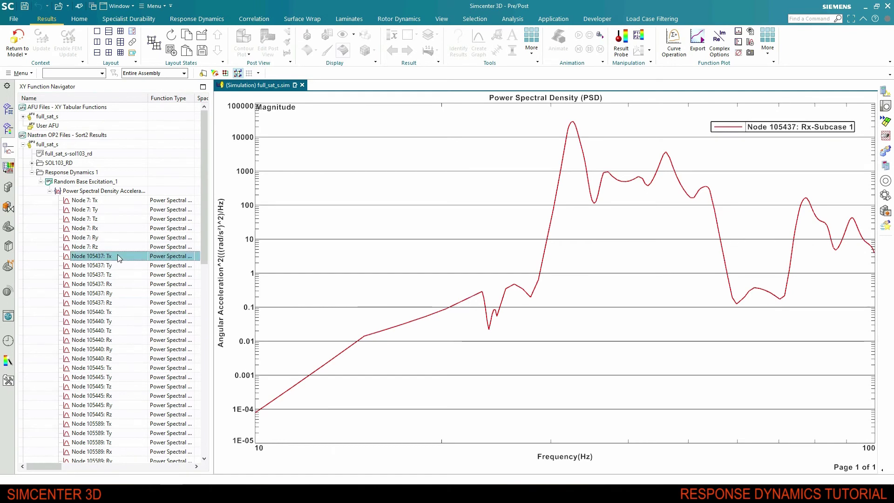
{"action": "right_click", "coordinate": [119, 256]}
{"action": "left_click", "coordinate": [137, 263]}
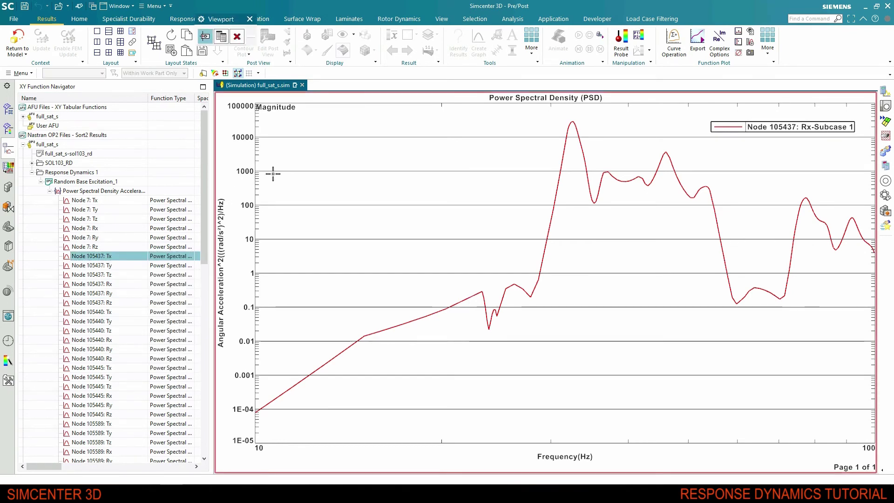
{"action": "left_click", "coordinate": [282, 156]}
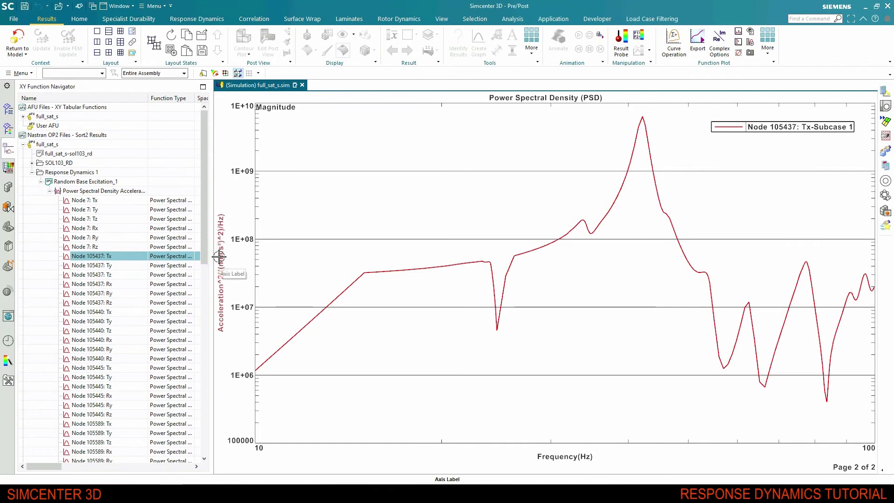
- Set the Y-axis display units of the Node 105437: Tx plot to Custom Units with acceleration in g₀
{"action": "double_click", "coordinate": [241, 239]}
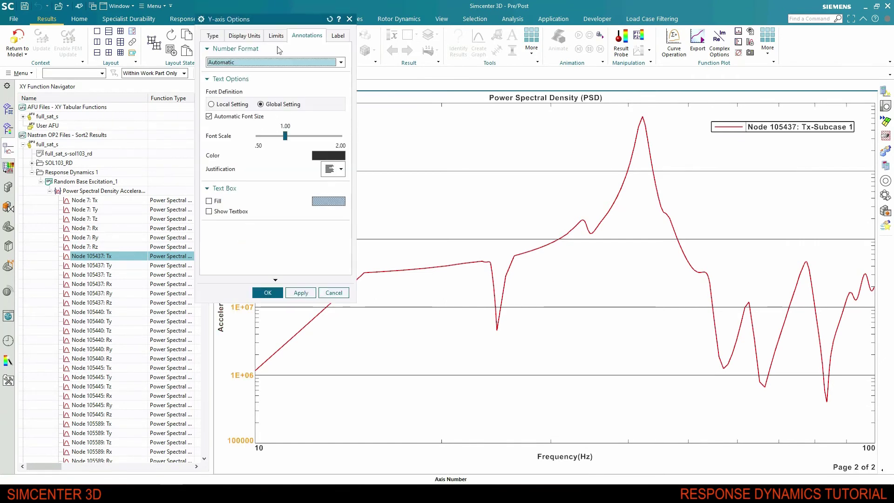
{"action": "left_click", "coordinate": [213, 37]}
{"action": "left_click", "coordinate": [340, 63]}
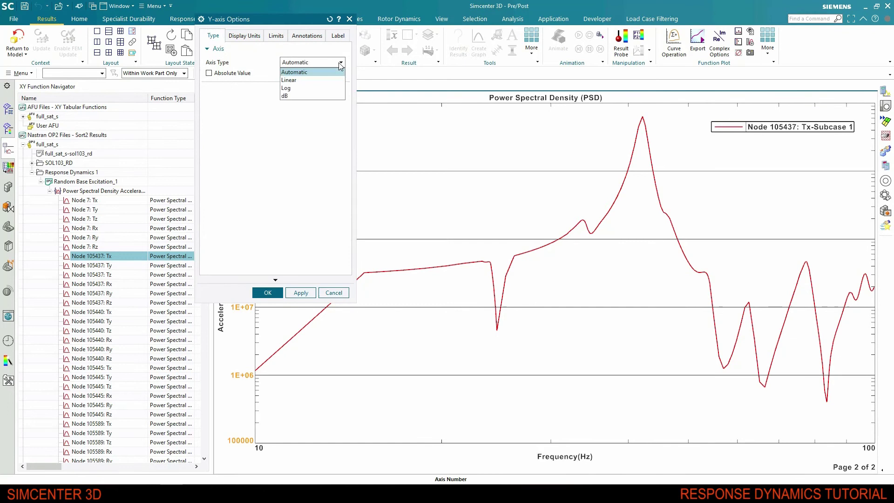
{"action": "left_click", "coordinate": [245, 37]}
{"action": "left_click", "coordinate": [245, 37]}
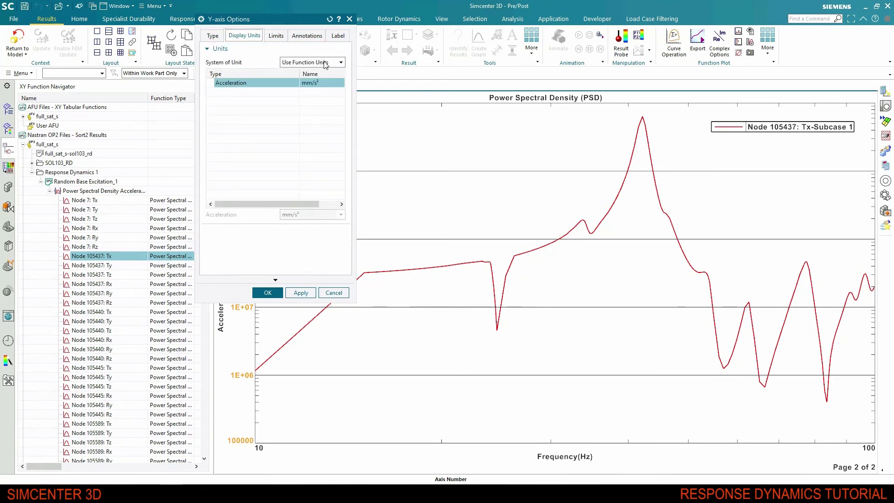
{"action": "left_click", "coordinate": [341, 63]}
{"action": "left_click", "coordinate": [298, 128]}
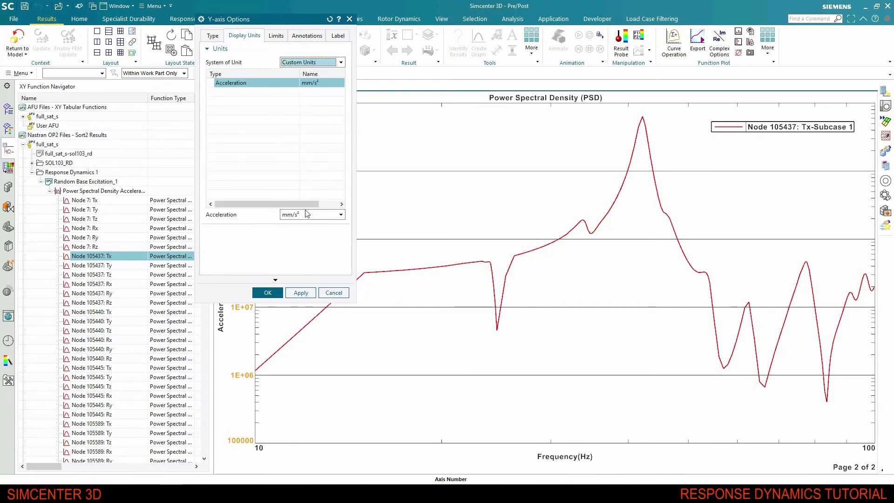
{"action": "left_click", "coordinate": [307, 214]}
{"action": "left_click", "coordinate": [302, 256]}
{"action": "left_click", "coordinate": [267, 292]}
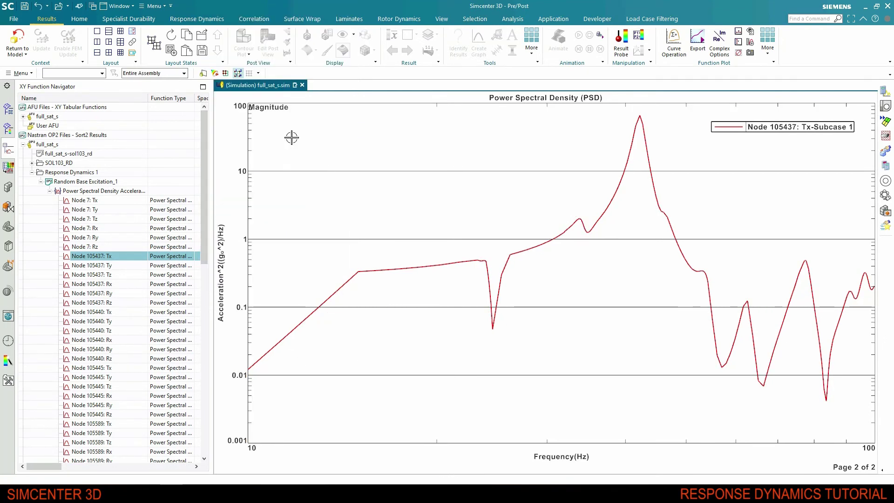
- Plot the Tx, Ty and Tz acceleration power spectral densities of Node 105440 together in the viewport, and return to the model
{"action": "left_click", "coordinate": [117, 314]}
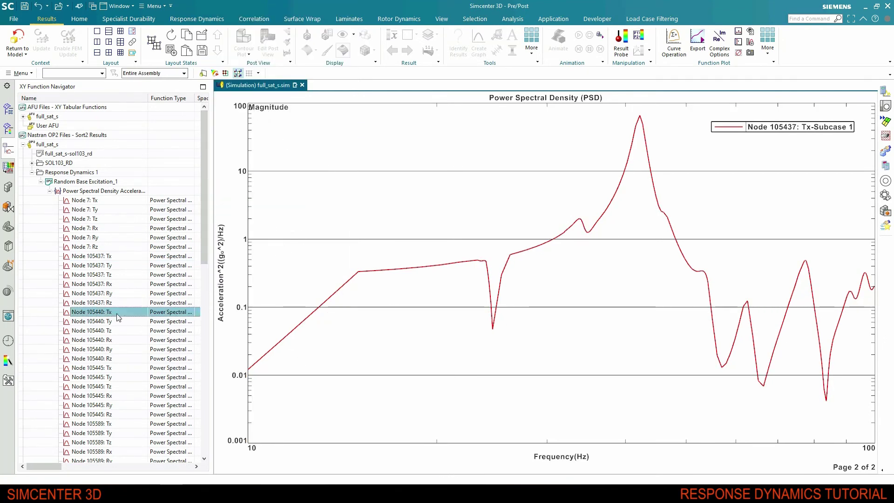
{"action": "left_click", "coordinate": [109, 332], "text": "shift"}
{"action": "right_click", "coordinate": [110, 333]}
{"action": "left_click", "coordinate": [133, 343]}
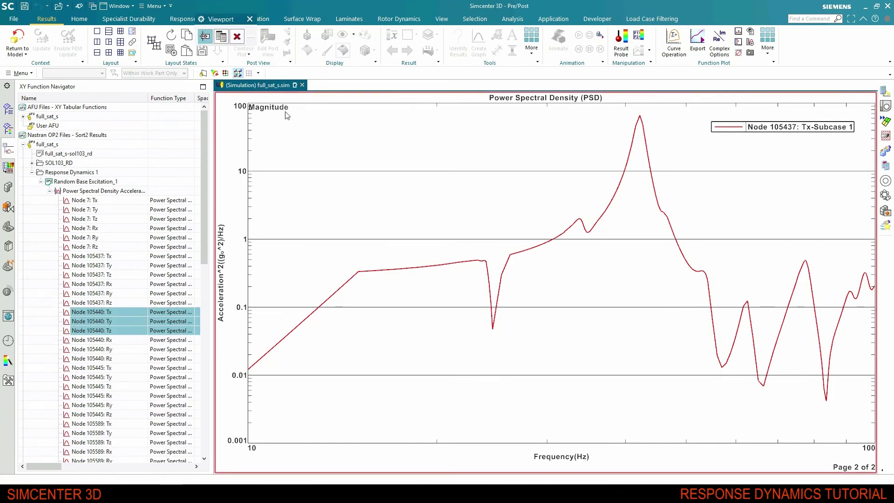
{"action": "left_click", "coordinate": [293, 138]}
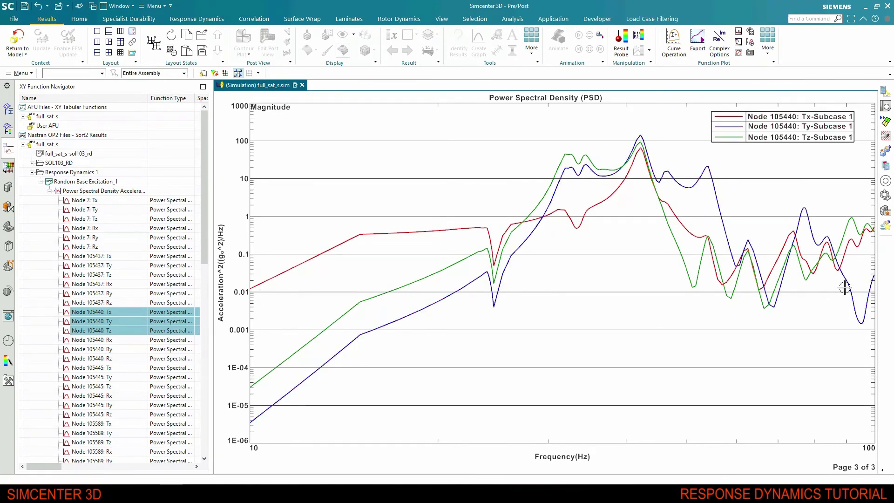
{"action": "left_click", "coordinate": [17, 39]}
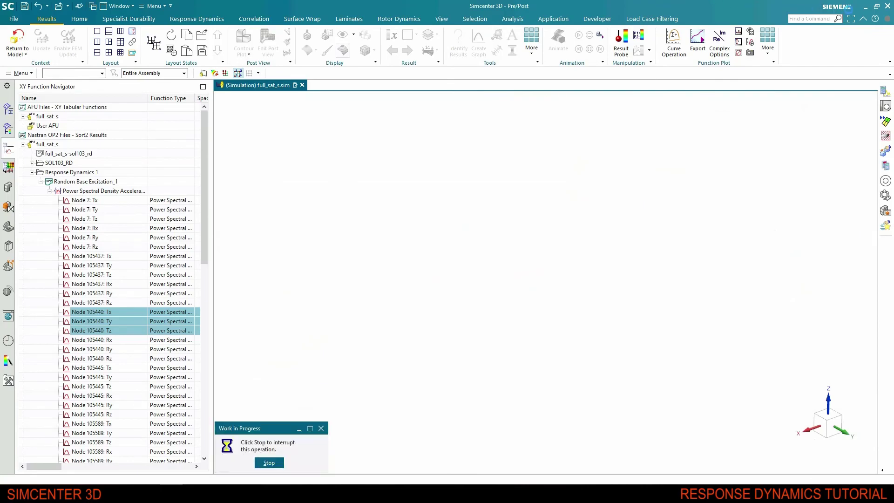